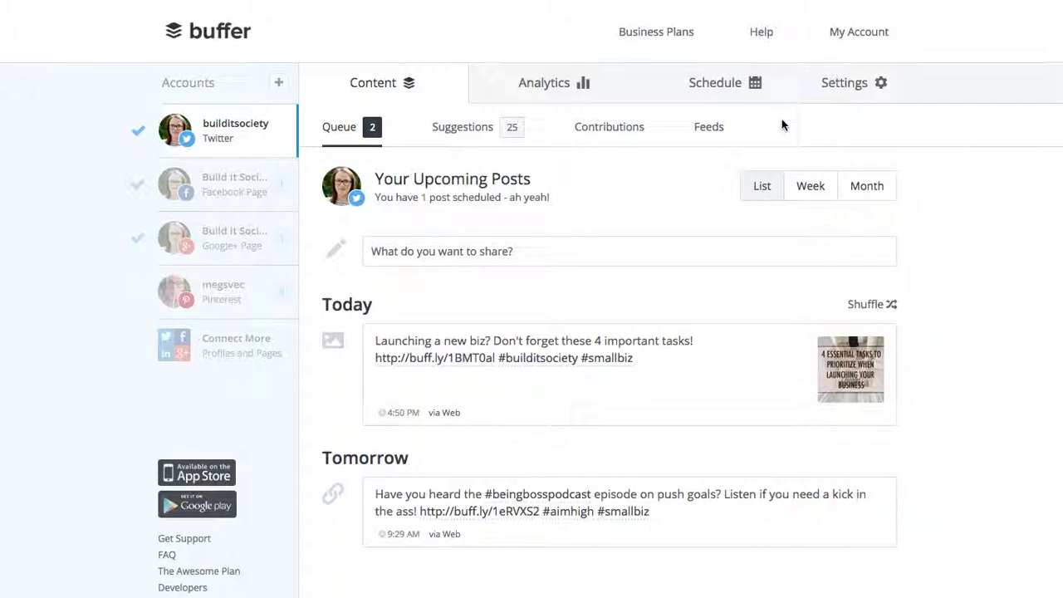
Step: View the options for connecting more social networks and return to the dashboard
{"action": "left_click", "coordinate": [249, 237]}
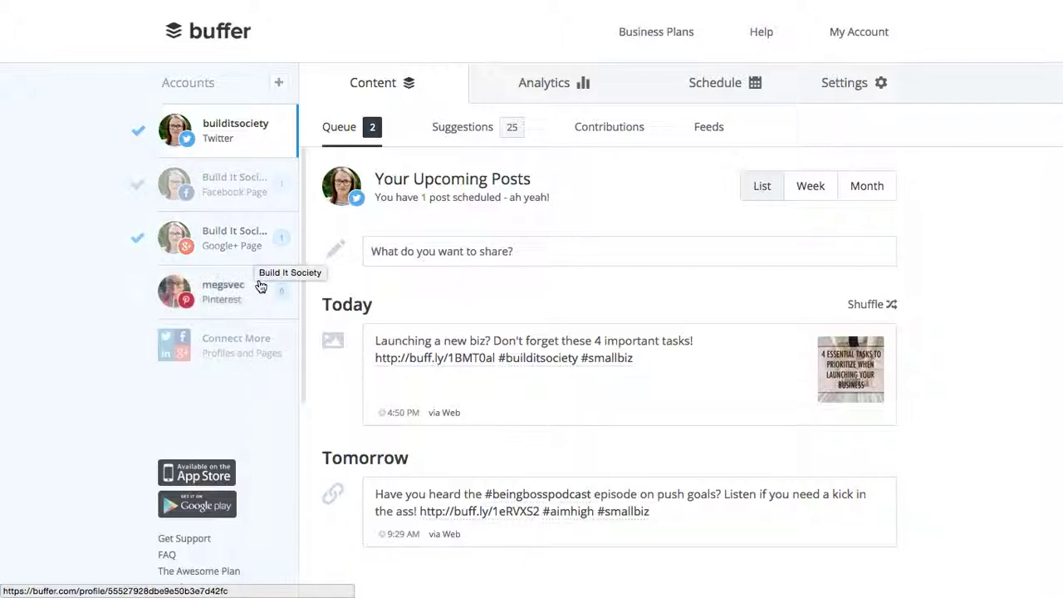
{"action": "left_click", "coordinate": [246, 354]}
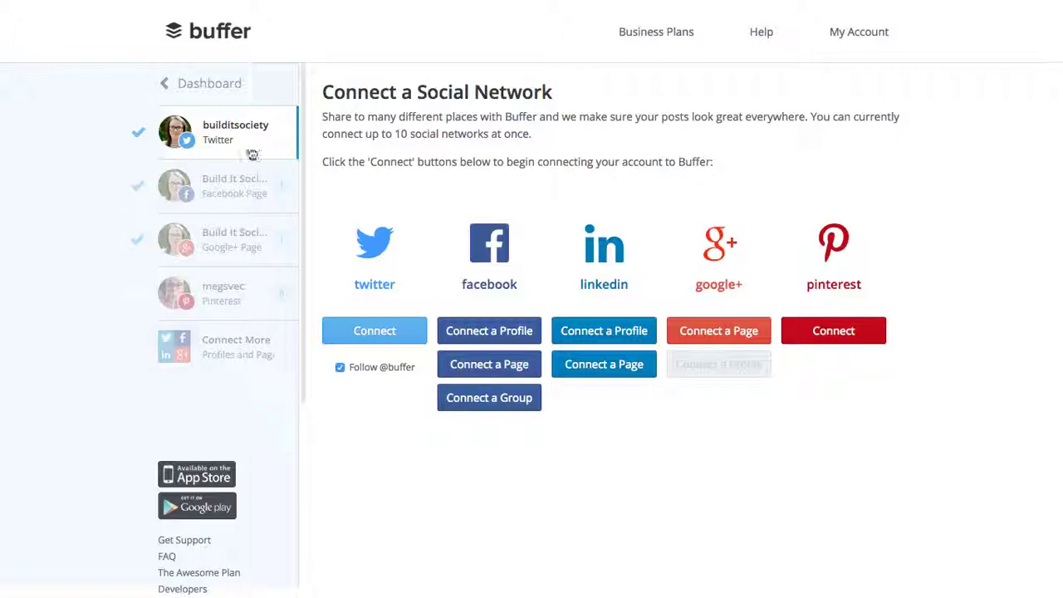
{"action": "left_click", "coordinate": [209, 83]}
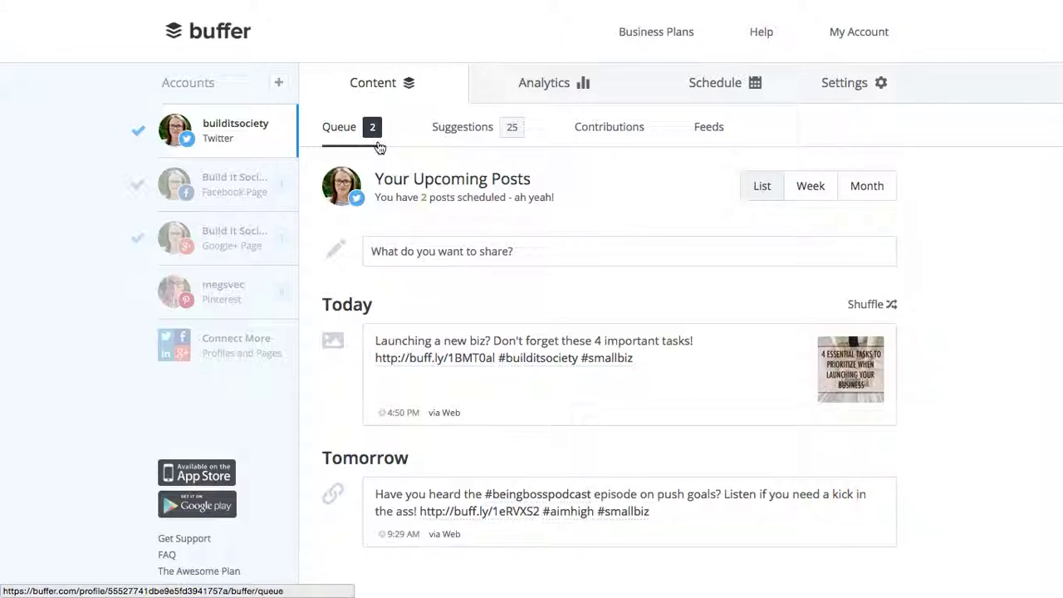
Step: Compose the Twitter post "Hi Twitter! #bufferexample" and add it to the queue
{"action": "scroll", "coordinate": [486, 289], "scroll_direction": "down", "scroll_amount": 2}
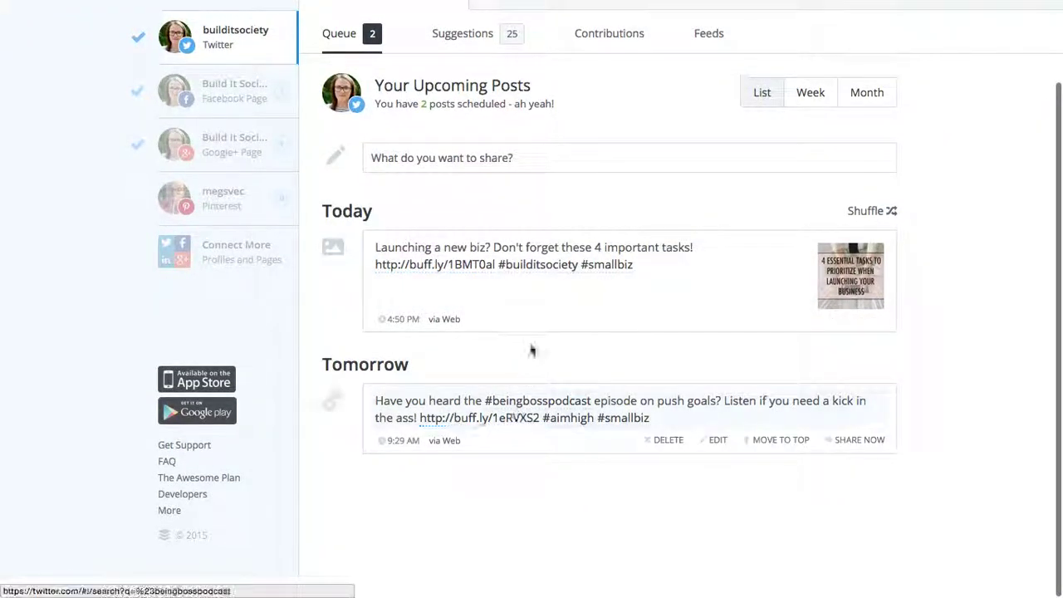
{"action": "scroll", "coordinate": [523, 343], "scroll_direction": "up", "scroll_amount": 2}
{"action": "left_click", "coordinate": [514, 259]}
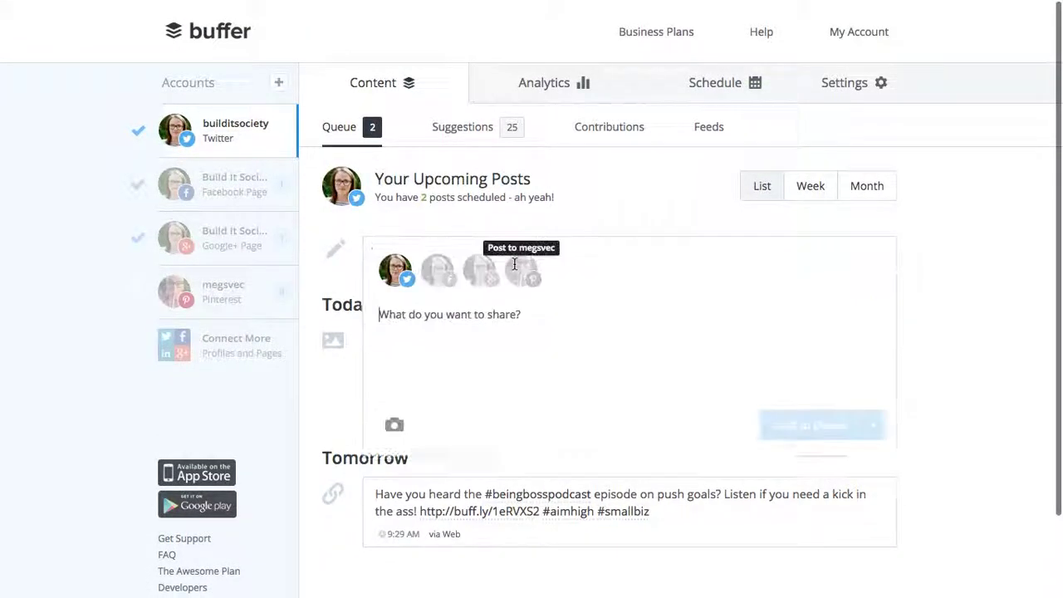
{"action": "left_click", "coordinate": [1021, 235]}
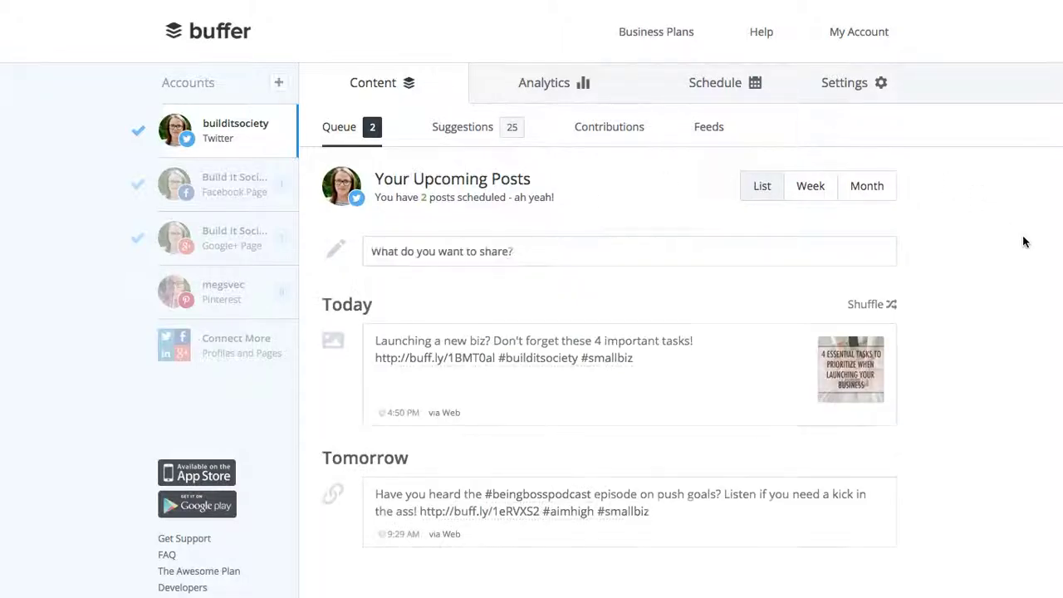
{"action": "left_click", "coordinate": [404, 246]}
{"action": "type", "text": "Hi"}
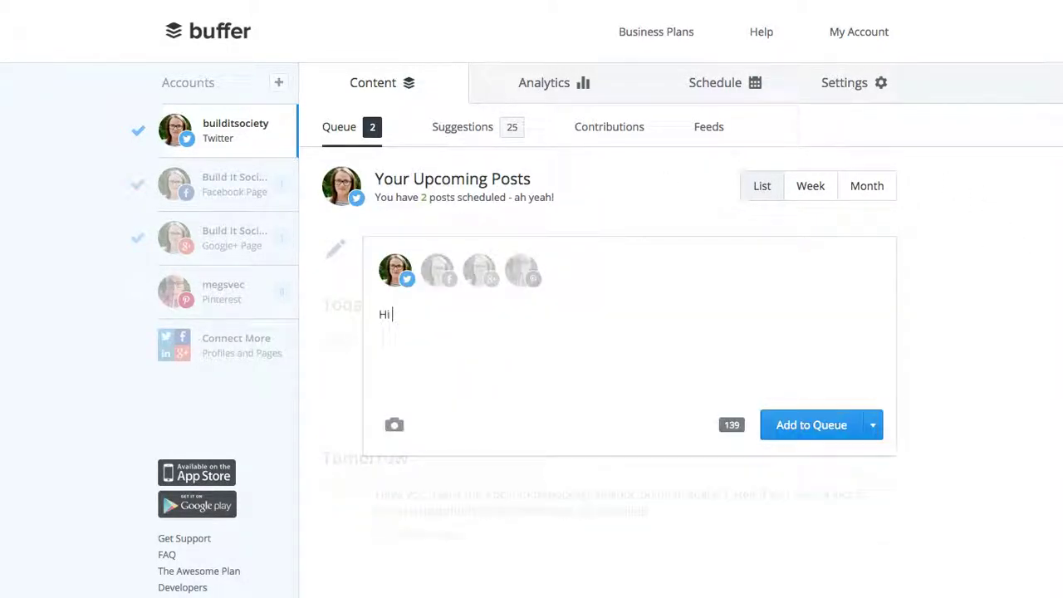
{"action": "type", "text": " Twitter! #"}
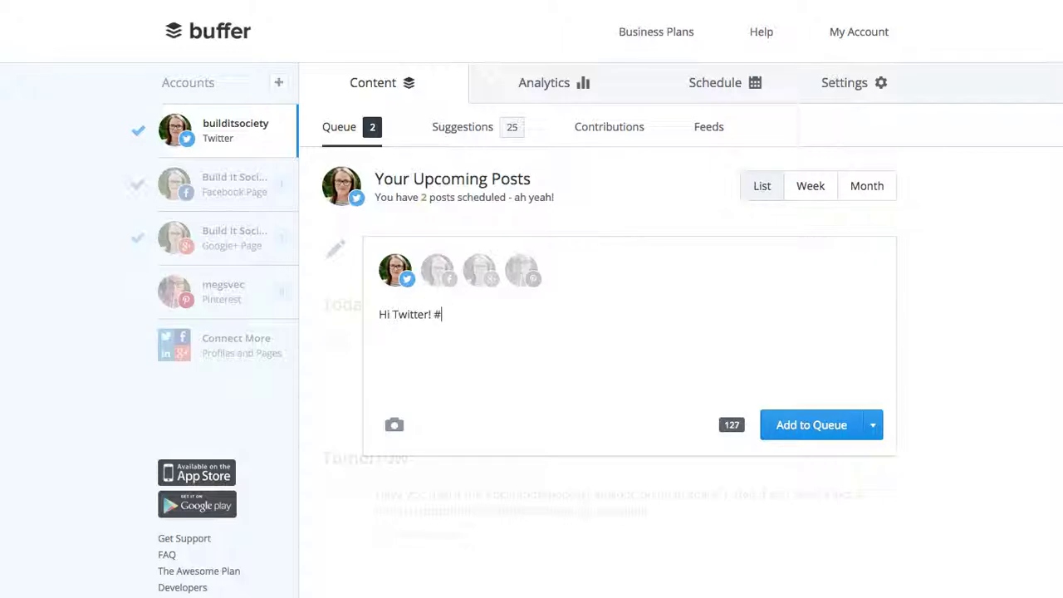
{"action": "type", "text": "bufferexample"}
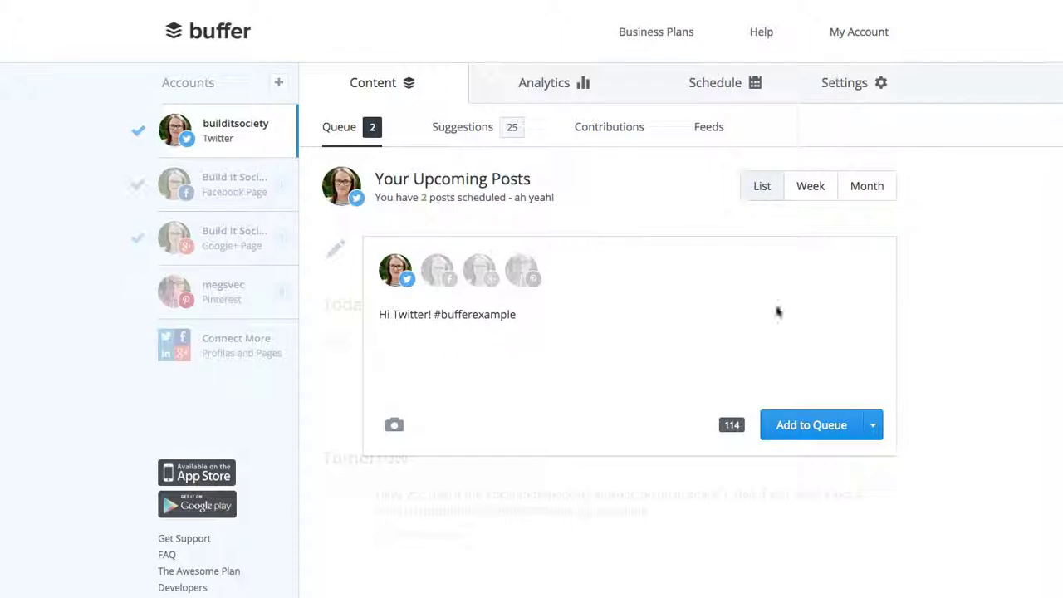
{"action": "left_click", "coordinate": [814, 429]}
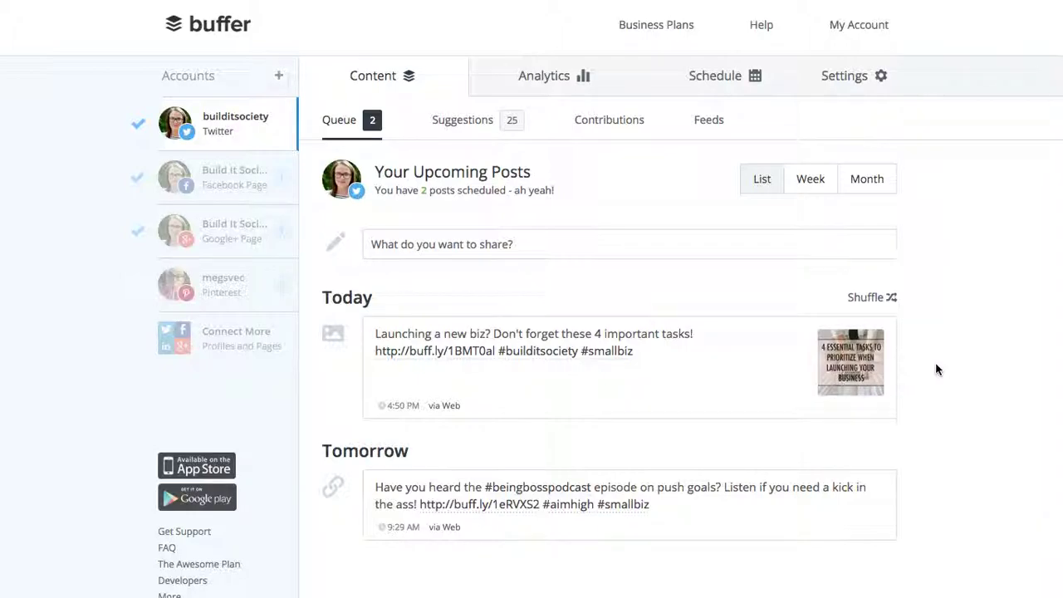
Step: View the queued "Launching a new biz?" post in its editor and close it without saving
{"action": "scroll", "coordinate": [935, 362], "scroll_direction": "down", "scroll_amount": 2}
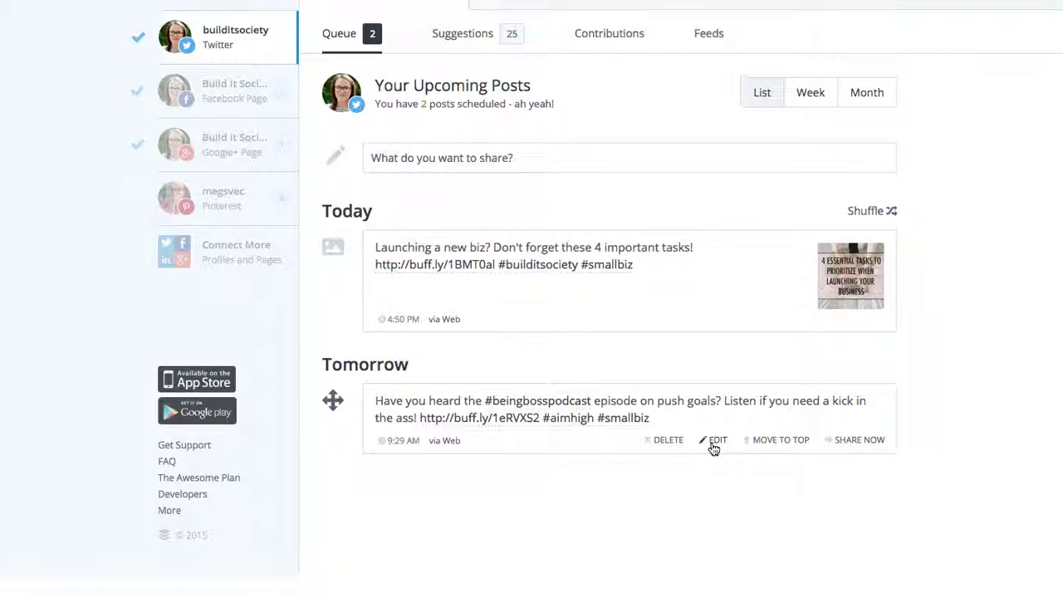
{"action": "left_click", "coordinate": [756, 449]}
{"action": "scroll", "coordinate": [937, 399], "scroll_direction": "up", "scroll_amount": 2}
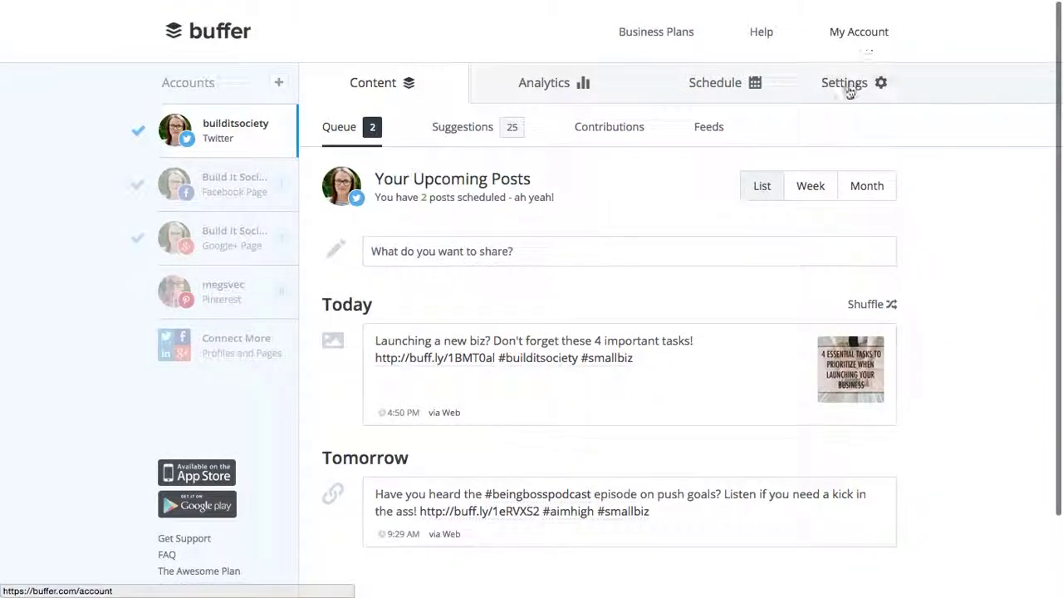
{"action": "left_click", "coordinate": [848, 90]}
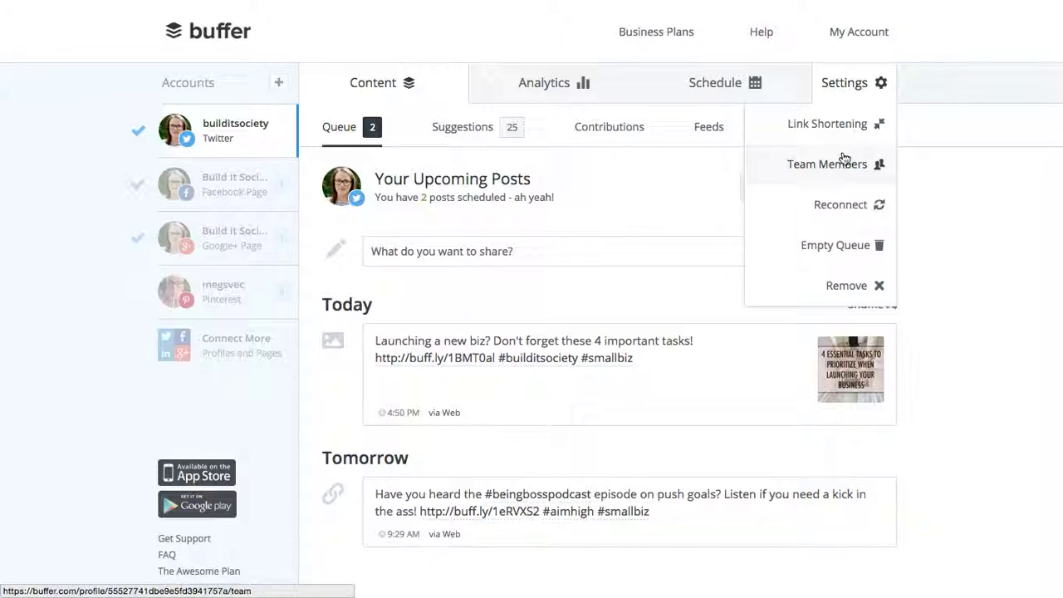
{"action": "left_click", "coordinate": [561, 373]}
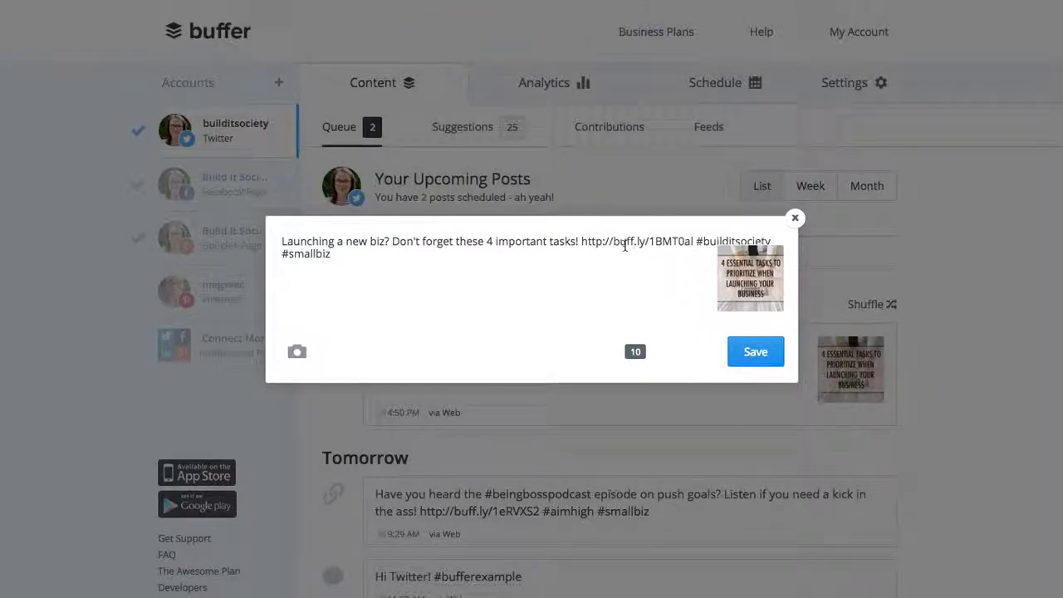
{"action": "left_click", "coordinate": [795, 219]}
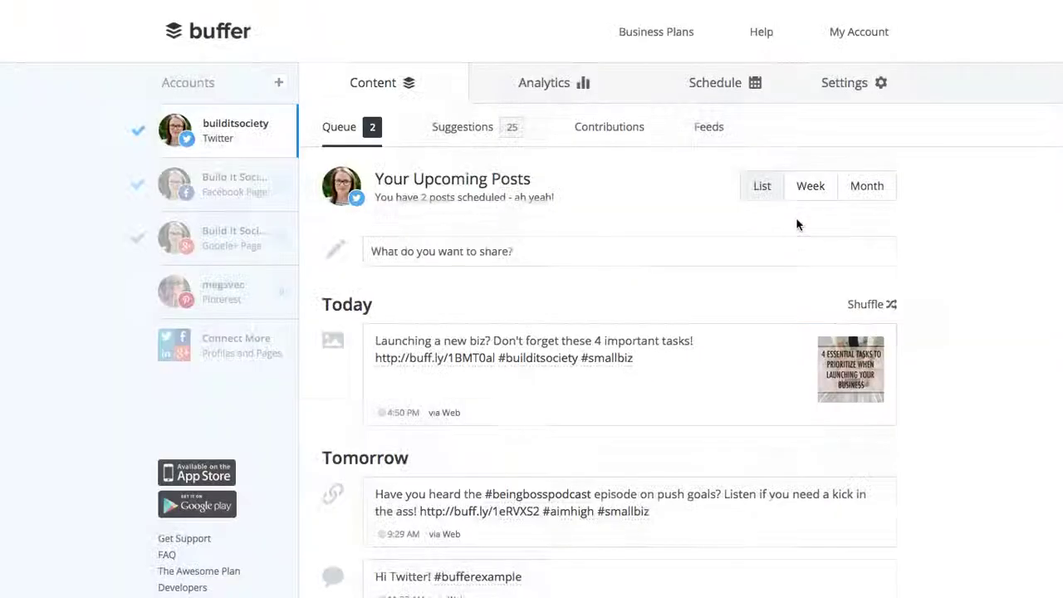
Step: Review the Twitter account's link shortening options and Google Analytics campaign tracking setting
{"action": "left_click", "coordinate": [864, 88]}
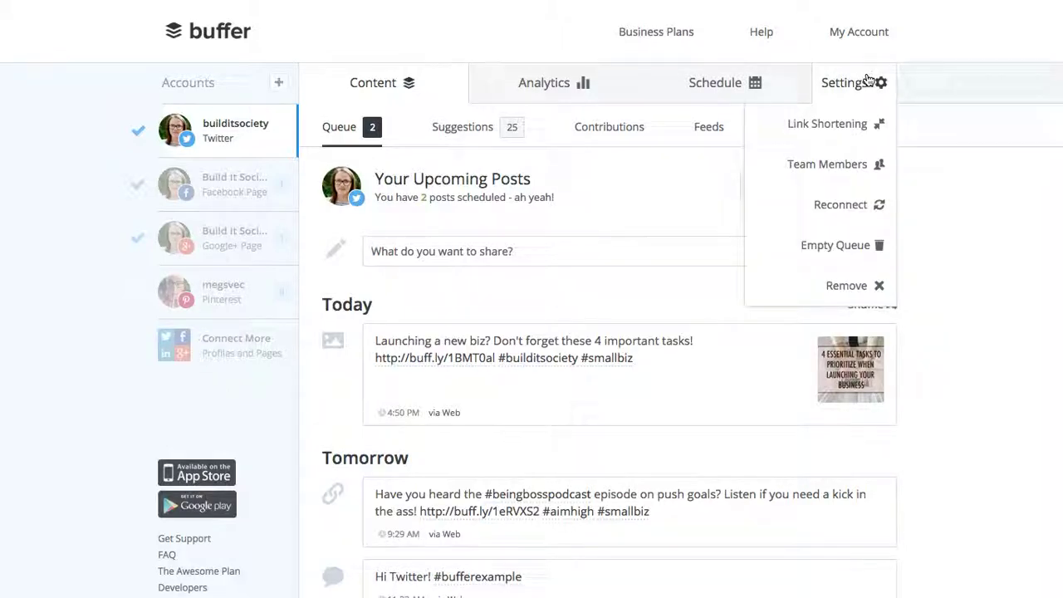
{"action": "left_click", "coordinate": [854, 128]}
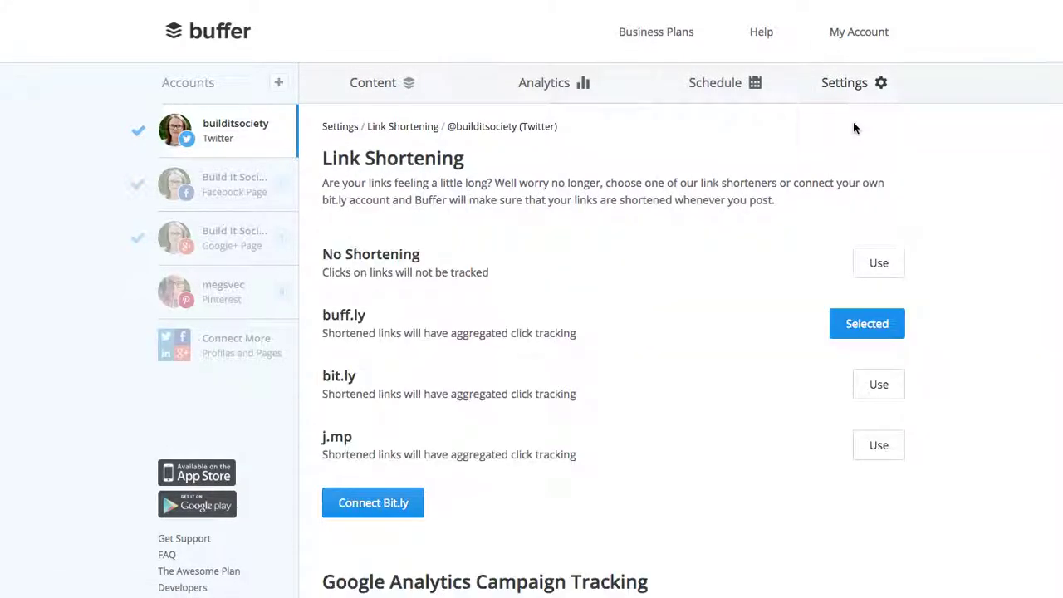
{"action": "scroll", "coordinate": [1028, 318], "scroll_direction": "down", "scroll_amount": 2}
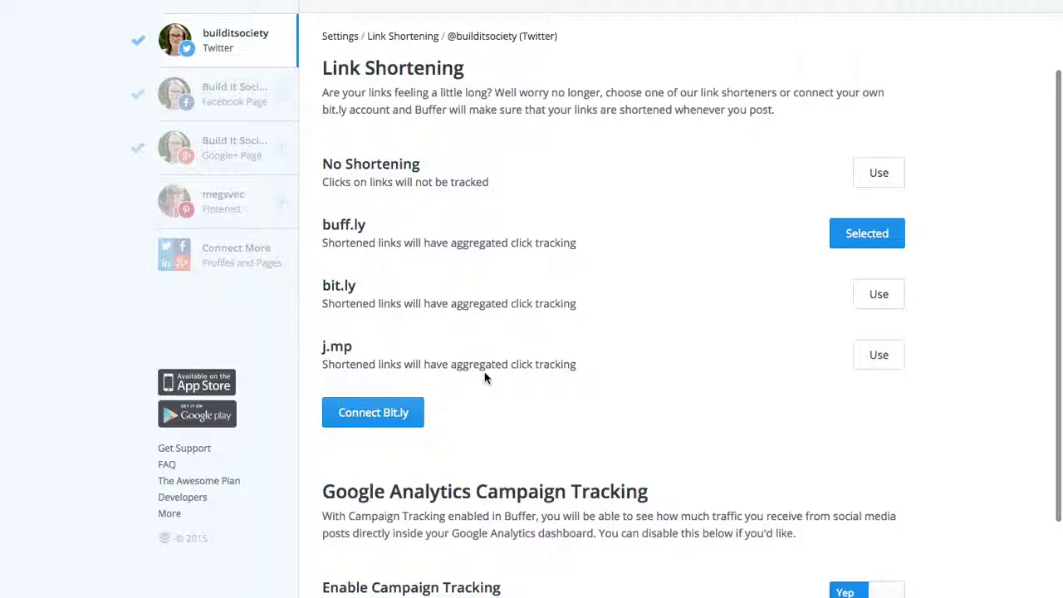
{"action": "scroll", "coordinate": [1006, 407], "scroll_direction": "down", "scroll_amount": 2}
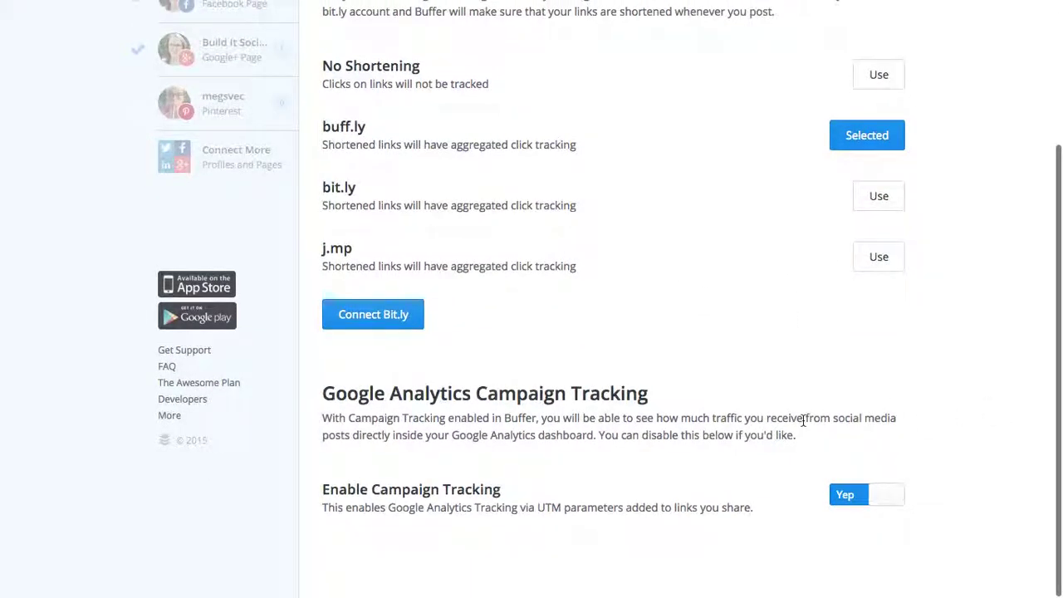
{"action": "scroll", "coordinate": [803, 420], "scroll_direction": "up", "scroll_amount": 4}
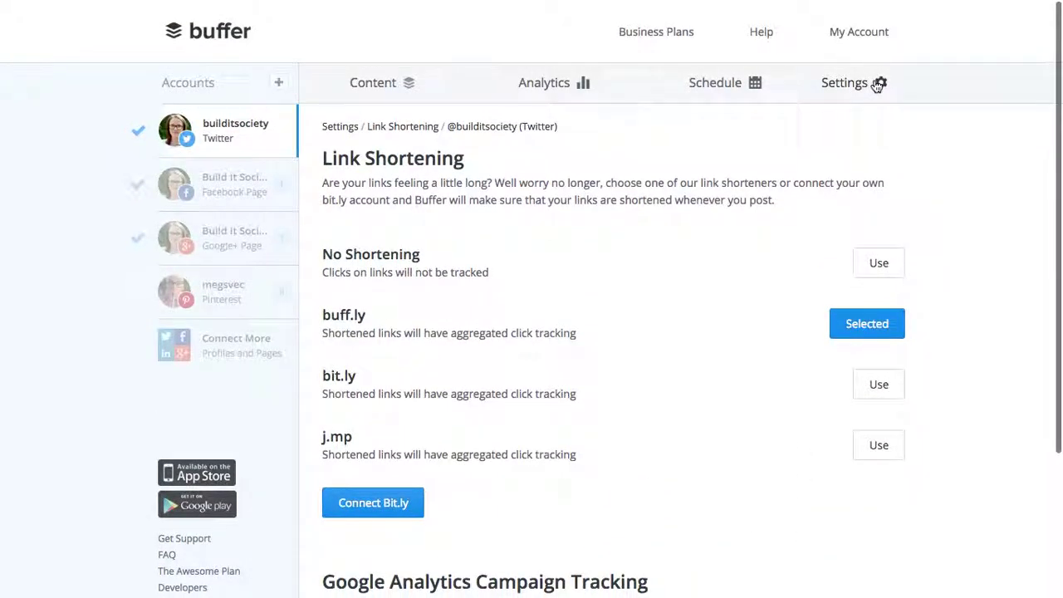
{"action": "left_click", "coordinate": [877, 84]}
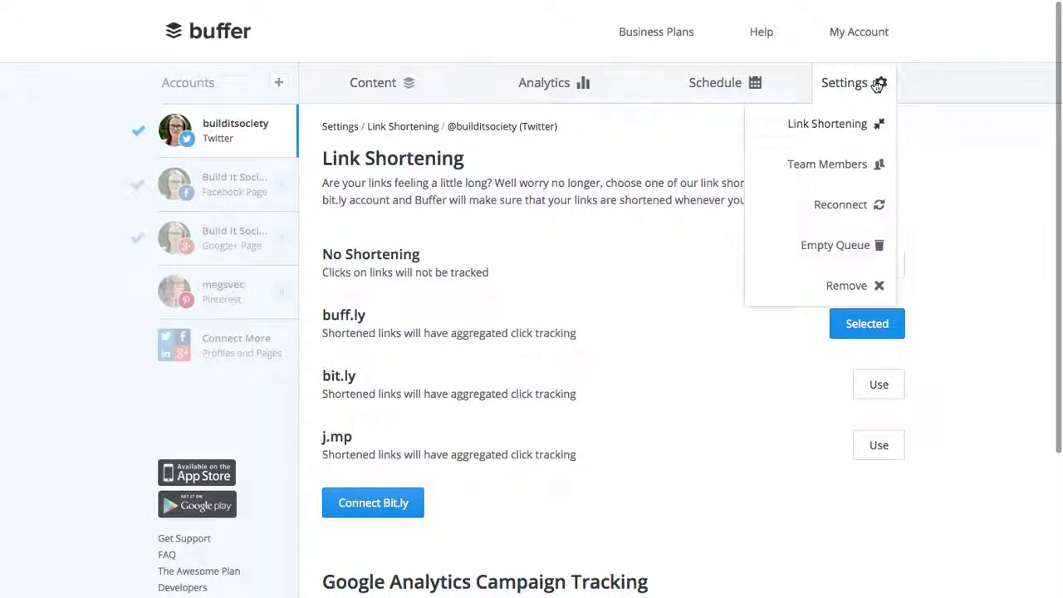
{"action": "left_click", "coordinate": [957, 187]}
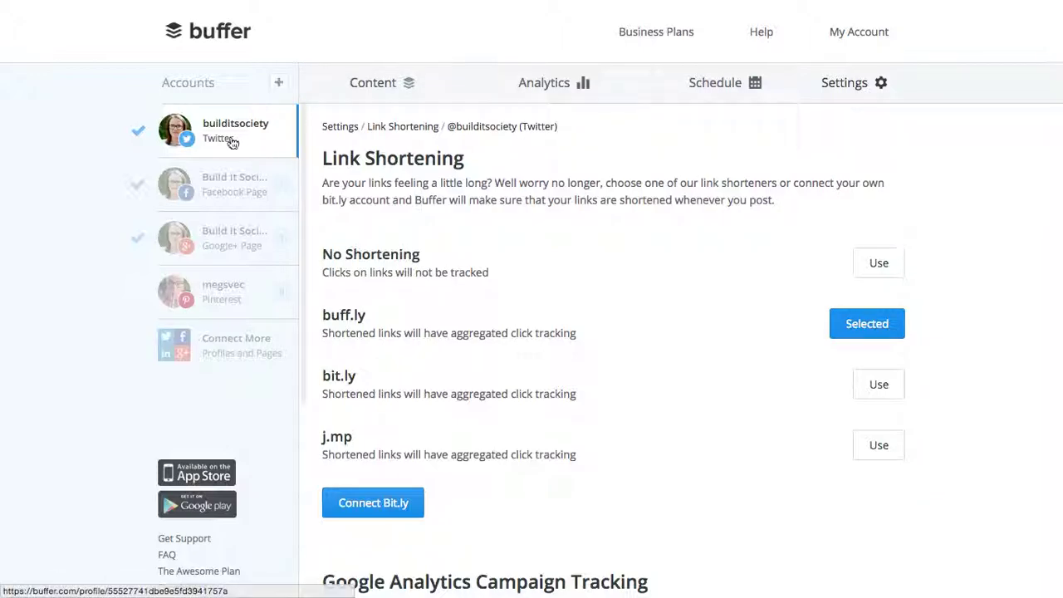
Step: Delete the "Hi Twitter! #bufferexample" post from the Twitter queue
{"action": "left_click", "coordinate": [348, 90]}
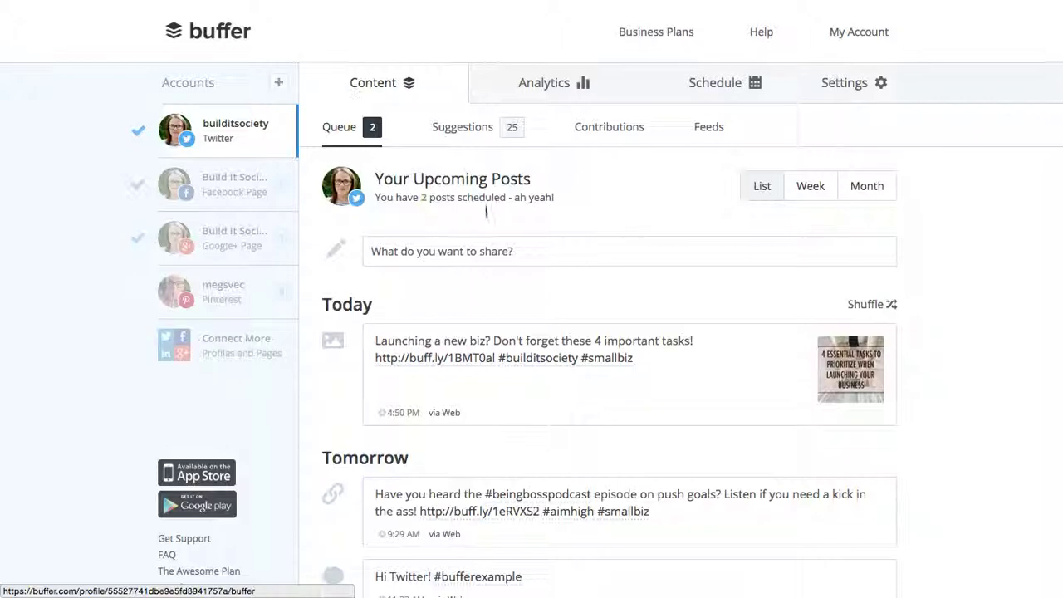
{"action": "scroll", "coordinate": [919, 336], "scroll_direction": "down", "scroll_amount": 2}
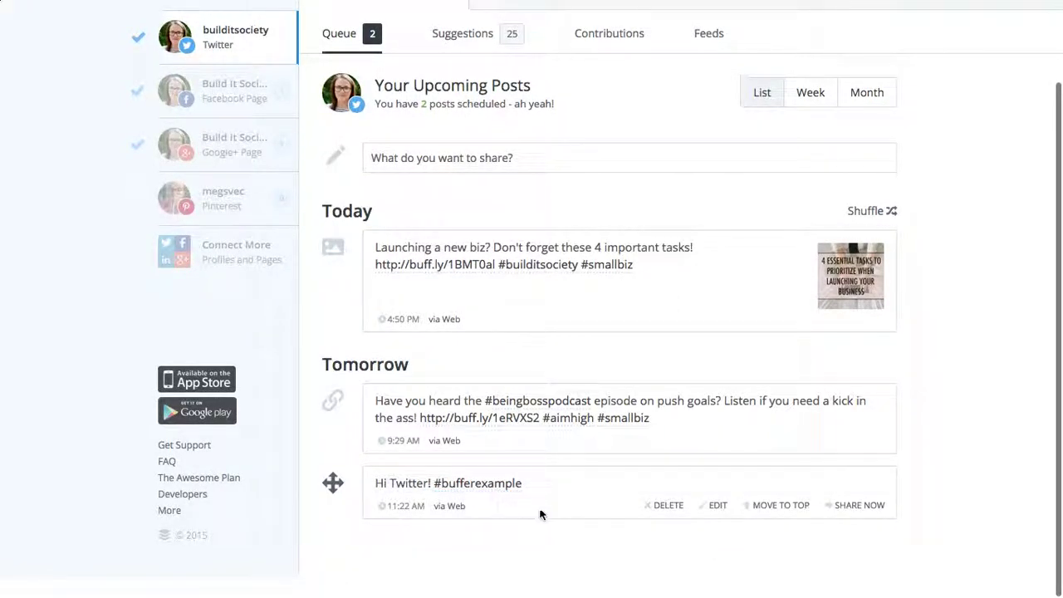
{"action": "left_click", "coordinate": [660, 510]}
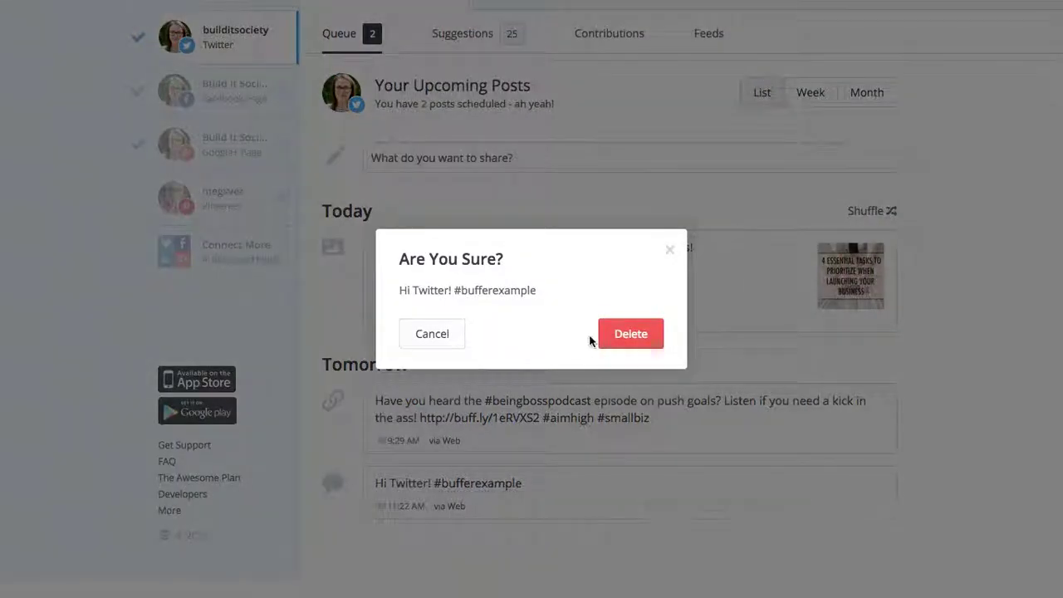
{"action": "left_click", "coordinate": [624, 336]}
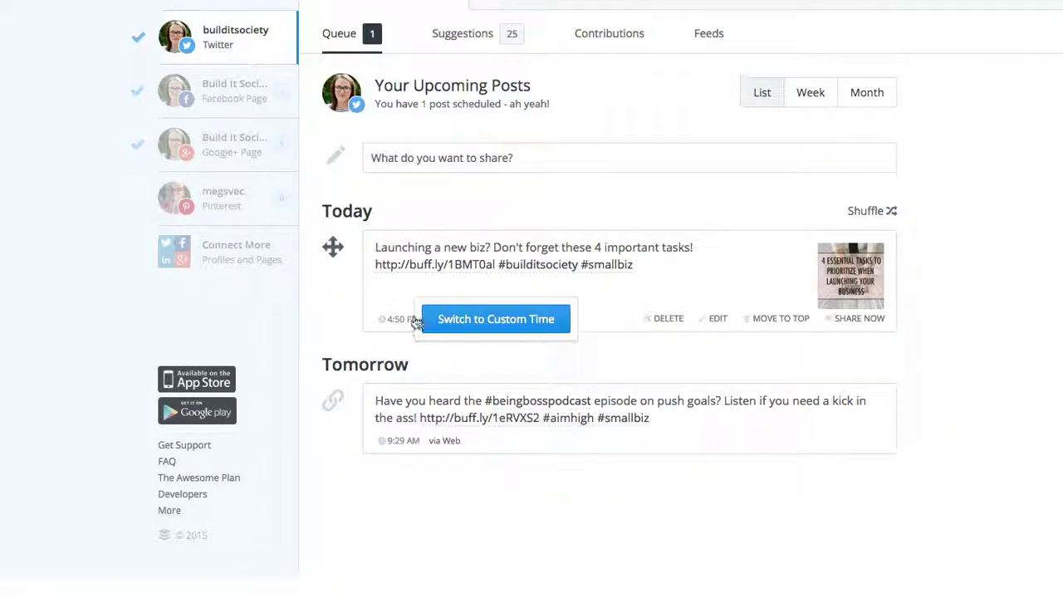
Step: View the custom date and time options for the queued "Launching a new biz?" post without setting a time
{"action": "left_click", "coordinate": [448, 319]}
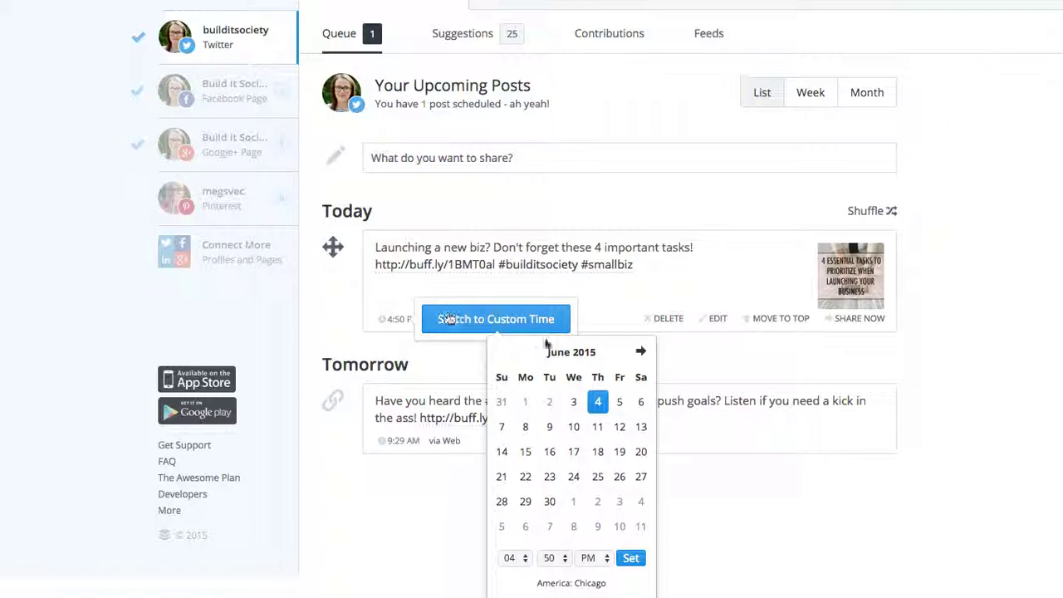
{"action": "scroll", "coordinate": [570, 476], "scroll_direction": "down", "scroll_amount": 1}
{"action": "scroll", "coordinate": [571, 482], "scroll_direction": "up", "scroll_amount": 1}
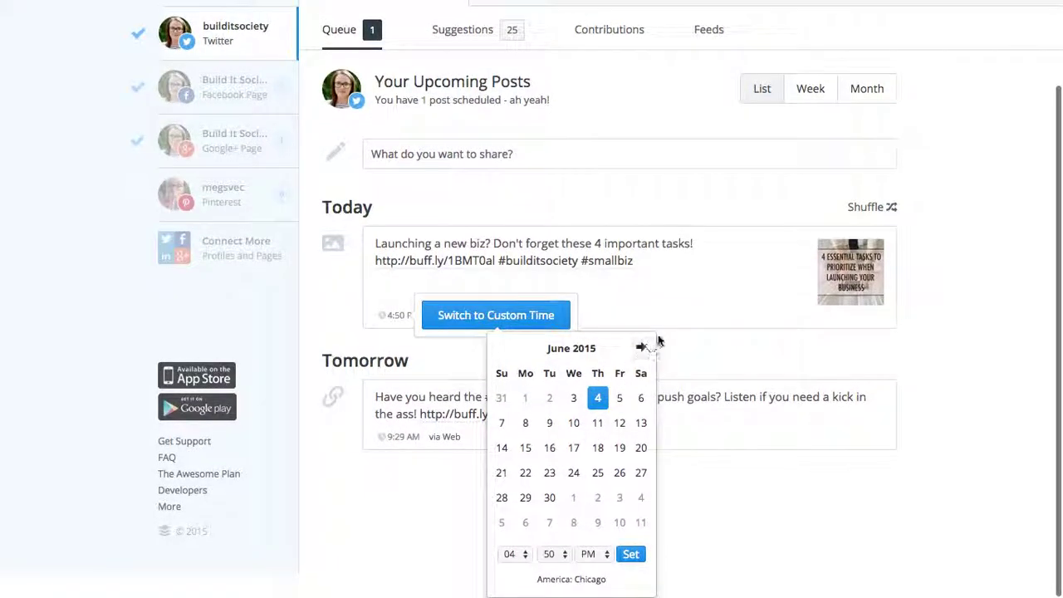
{"action": "left_click", "coordinate": [696, 345]}
{"action": "scroll", "coordinate": [369, 385], "scroll_direction": "up", "scroll_amount": 3}
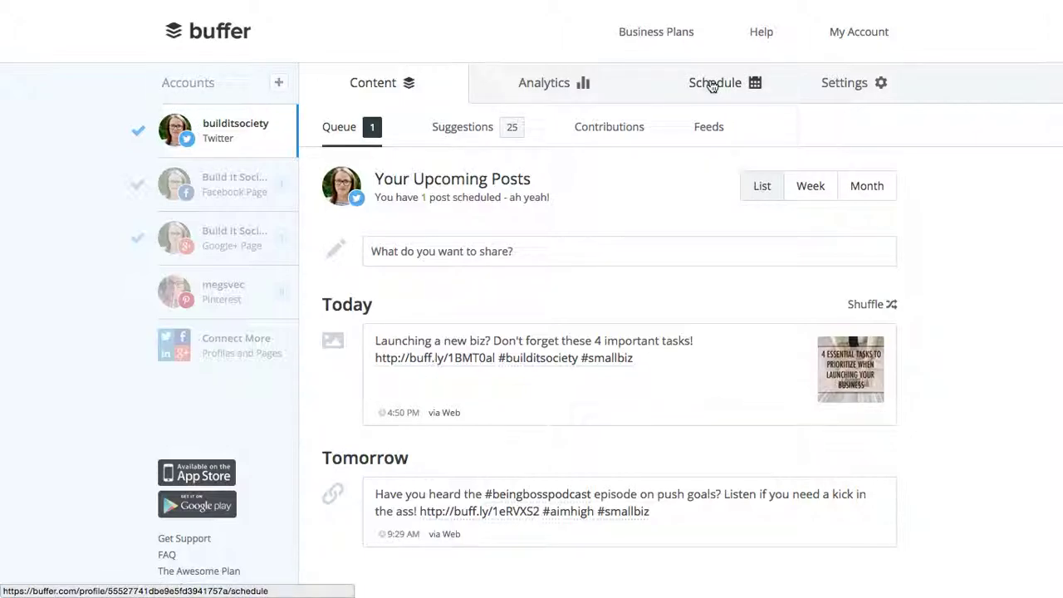
Step: Examine the posting schedules of the Twitter, Facebook, Google+ and Pinterest accounts, ending on the Twitter schedule
{"action": "left_click", "coordinate": [709, 84]}
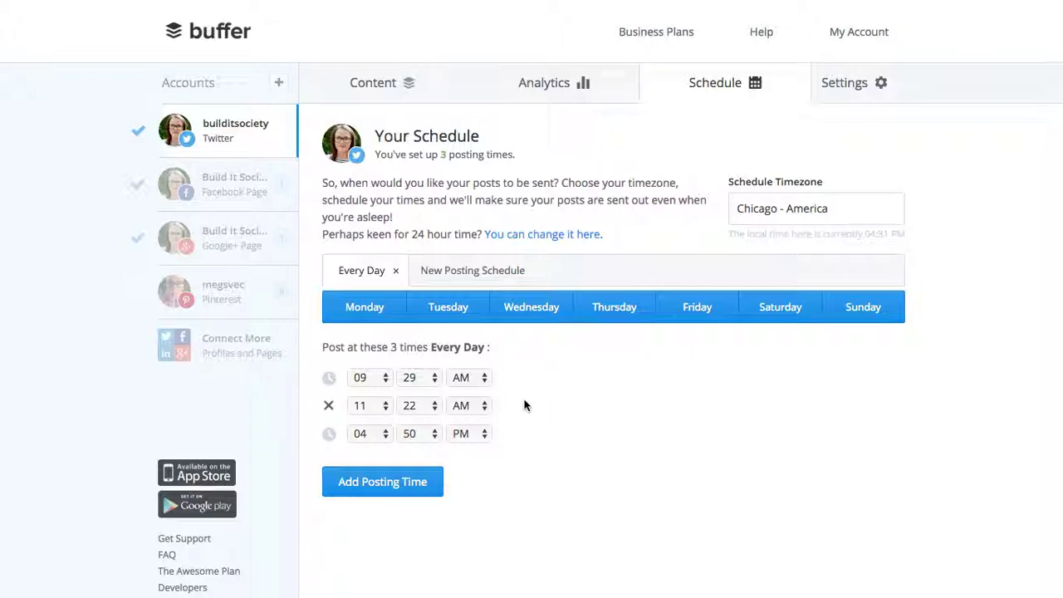
{"action": "mouse_move", "coordinate": [789, 4]}
{"action": "left_click", "coordinate": [251, 181]}
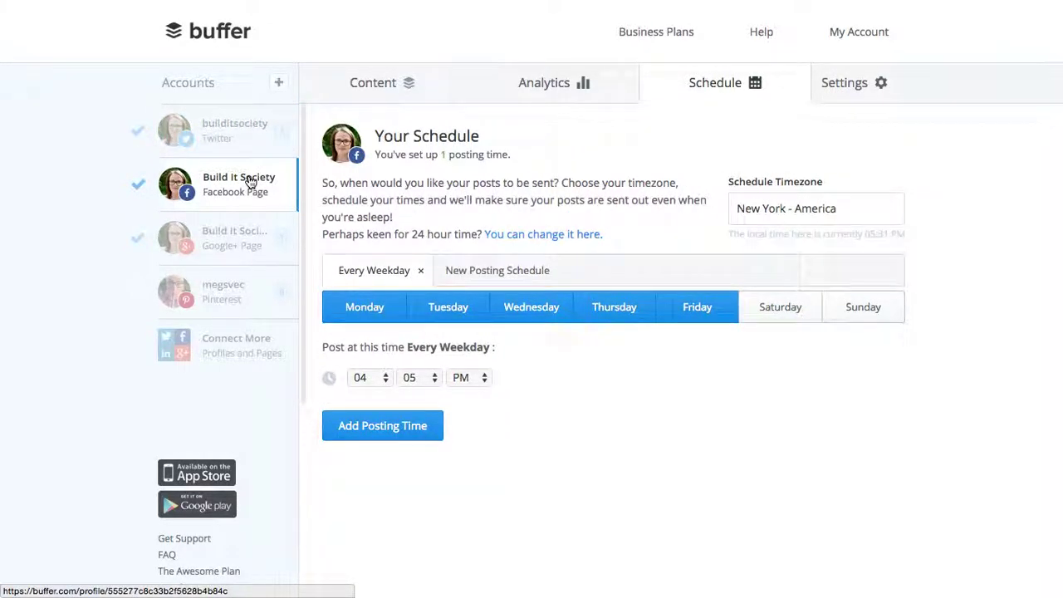
{"action": "left_click", "coordinate": [244, 139]}
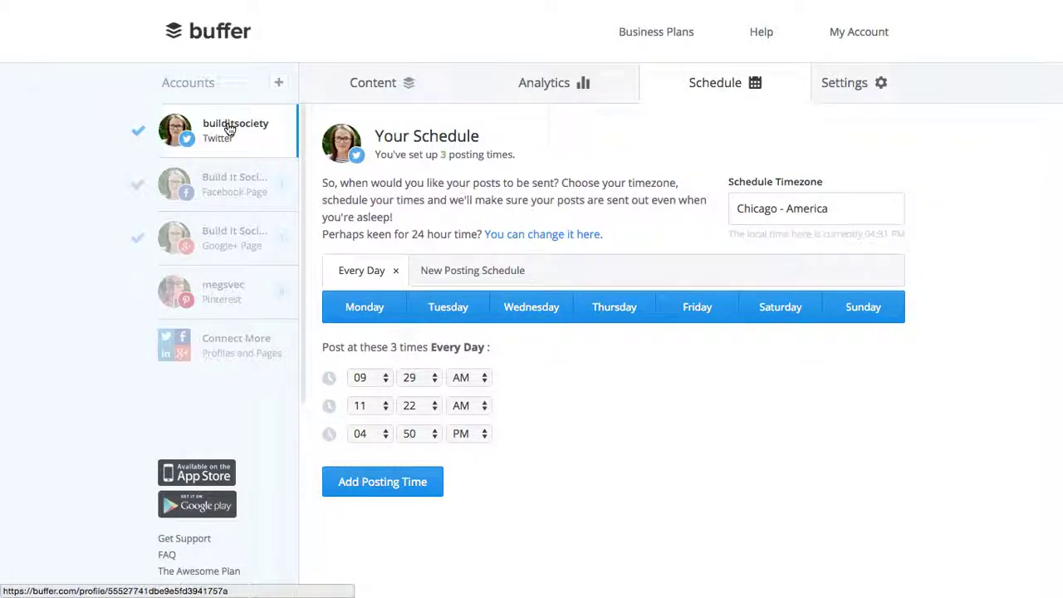
{"action": "left_click", "coordinate": [218, 178]}
{"action": "left_click", "coordinate": [217, 234]}
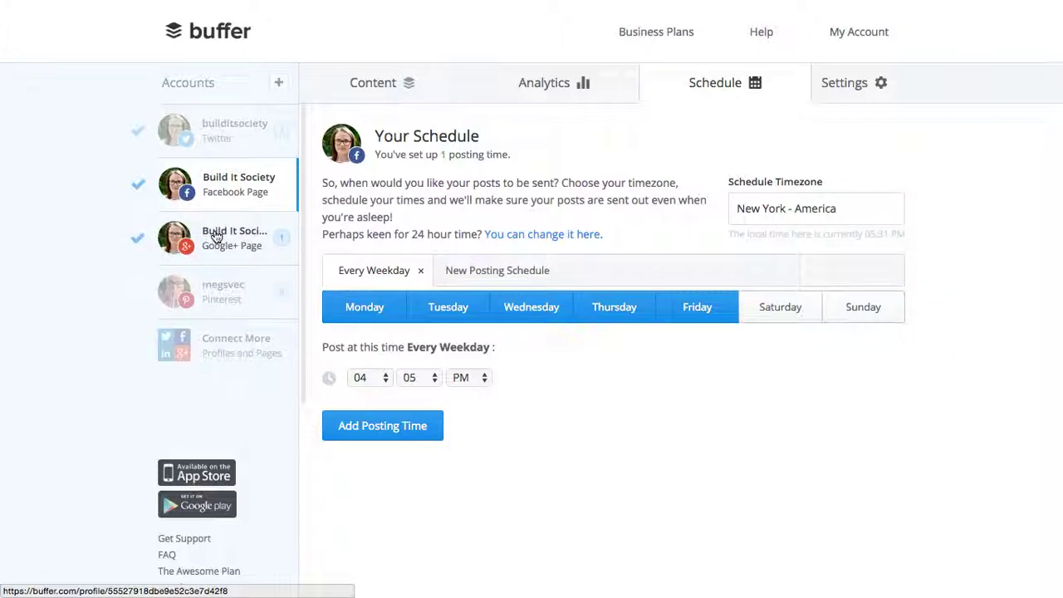
{"action": "left_click", "coordinate": [218, 299]}
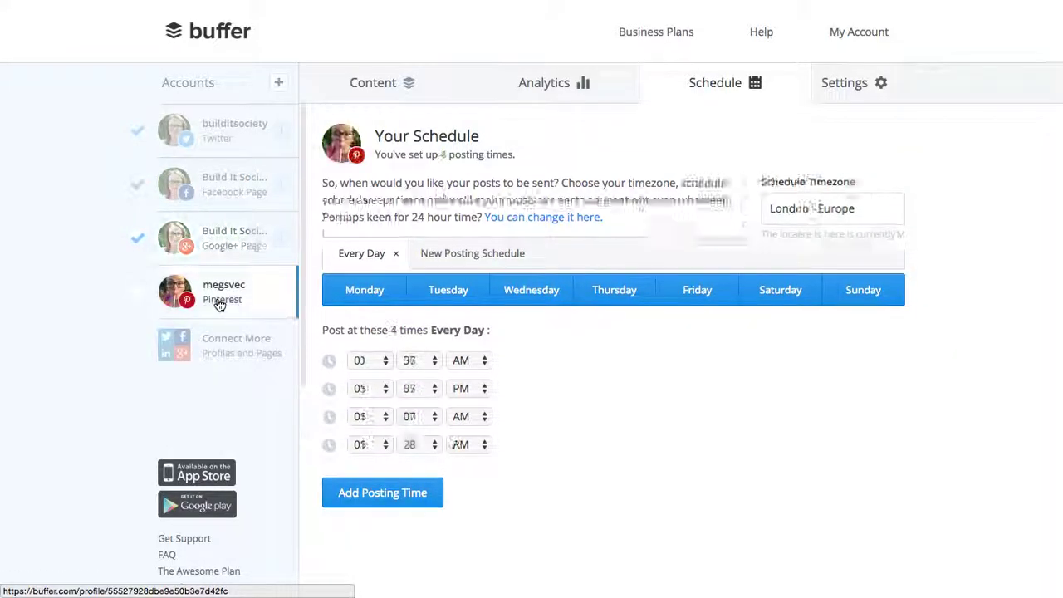
{"action": "left_click", "coordinate": [230, 141]}
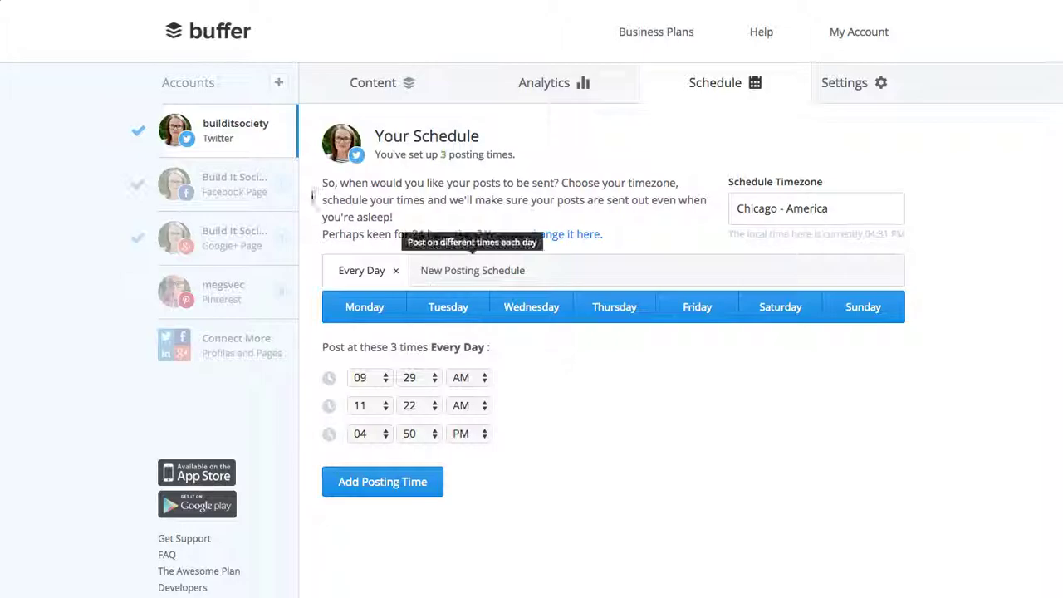
Step: Compare the posting schedules of the Facebook, Google+ and Pinterest accounts again, returning to the Twitter schedule
{"action": "left_click", "coordinate": [223, 176]}
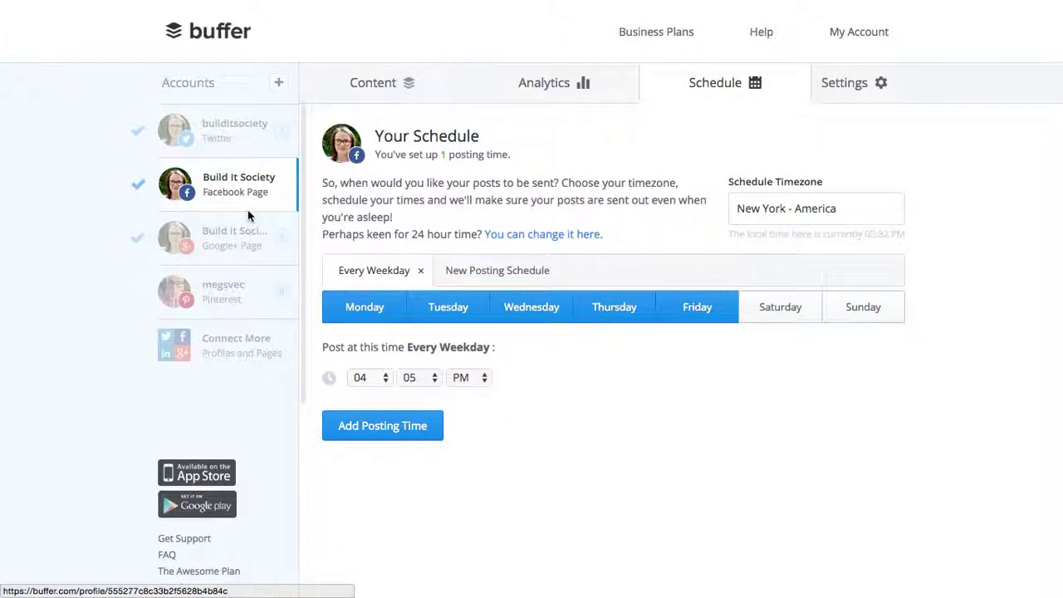
{"action": "left_click", "coordinate": [208, 234]}
{"action": "left_click", "coordinate": [235, 186]}
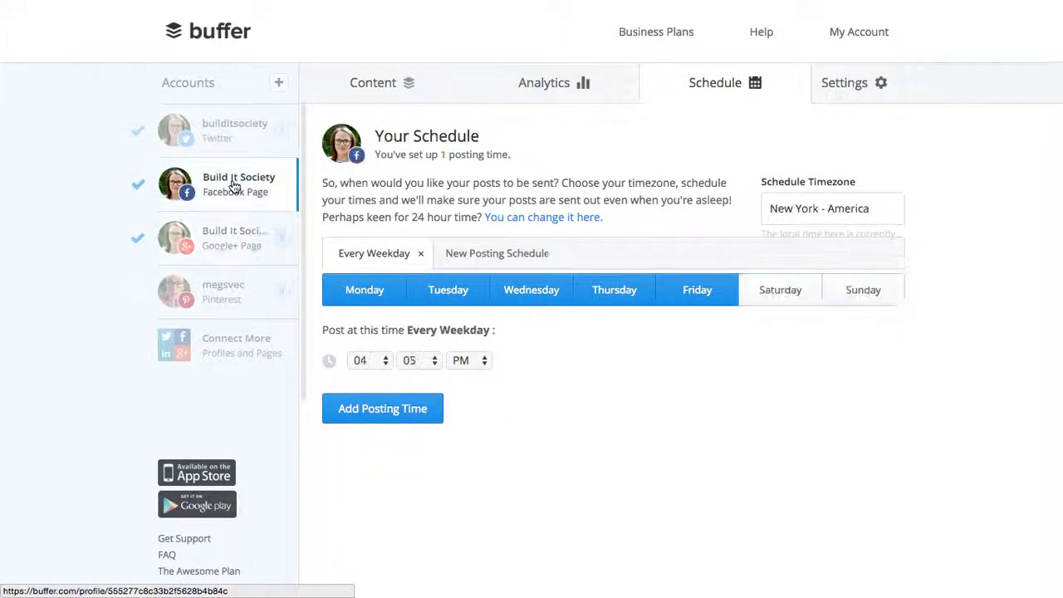
{"action": "left_click", "coordinate": [222, 290]}
{"action": "left_click", "coordinate": [229, 147]}
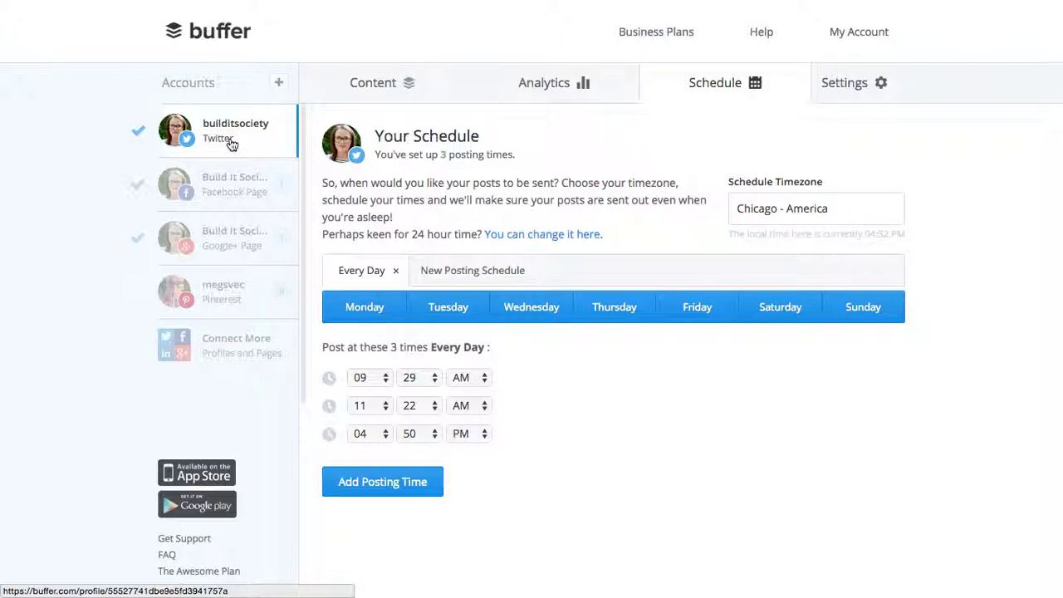
Step: Browse the content suggestions in all topics offered for the Twitter account
{"action": "left_click", "coordinate": [367, 80]}
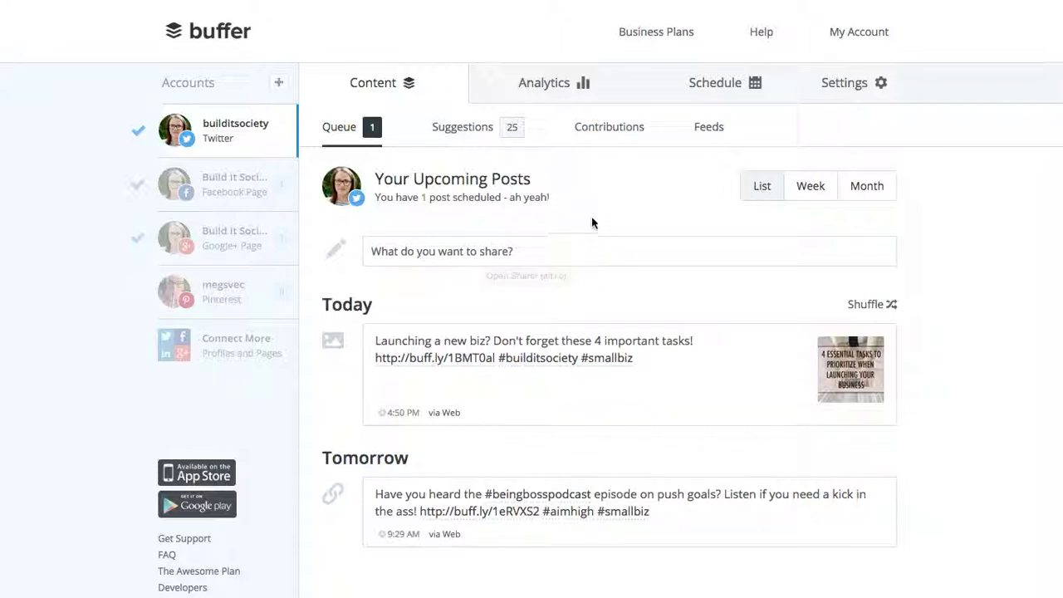
{"action": "left_click", "coordinate": [475, 134]}
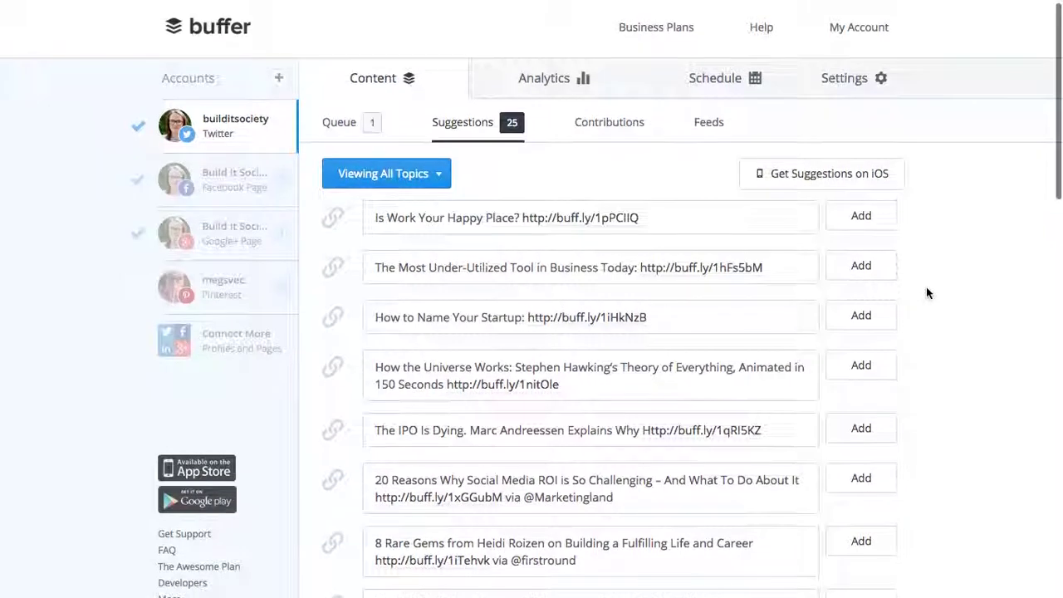
{"action": "scroll", "coordinate": [926, 289], "scroll_direction": "down", "scroll_amount": 1}
{"action": "scroll", "coordinate": [928, 292], "scroll_direction": "down", "scroll_amount": 2}
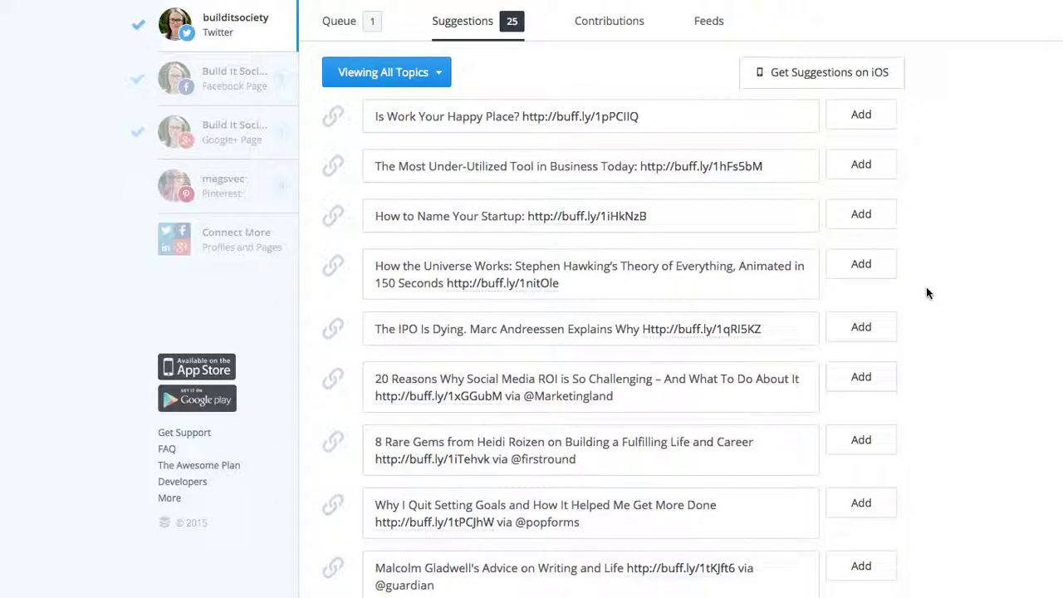
{"action": "scroll", "coordinate": [927, 293], "scroll_direction": "down", "scroll_amount": 1}
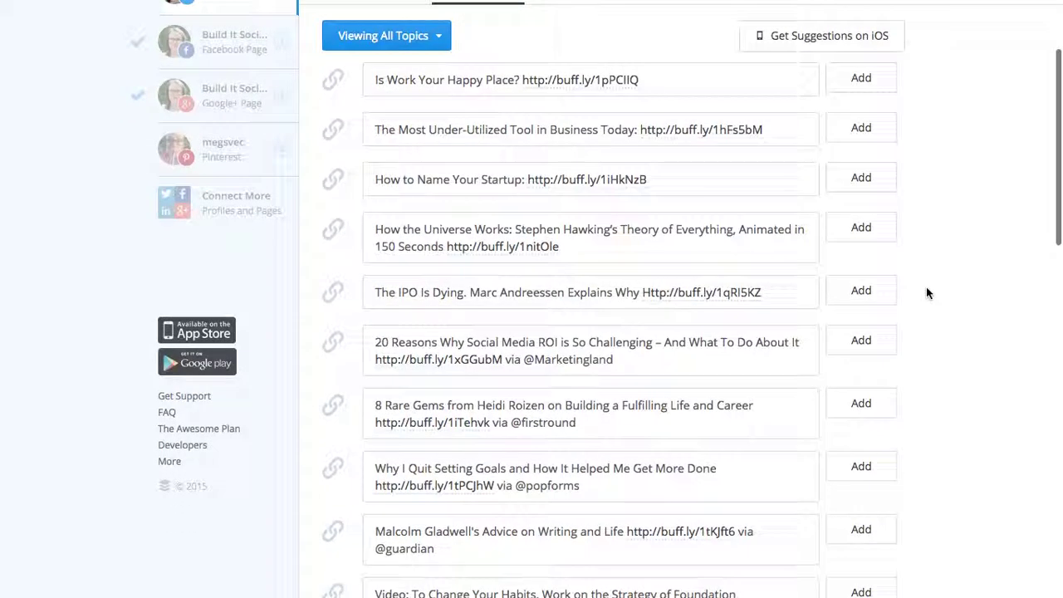
{"action": "scroll", "coordinate": [927, 293], "scroll_direction": "down", "scroll_amount": 1}
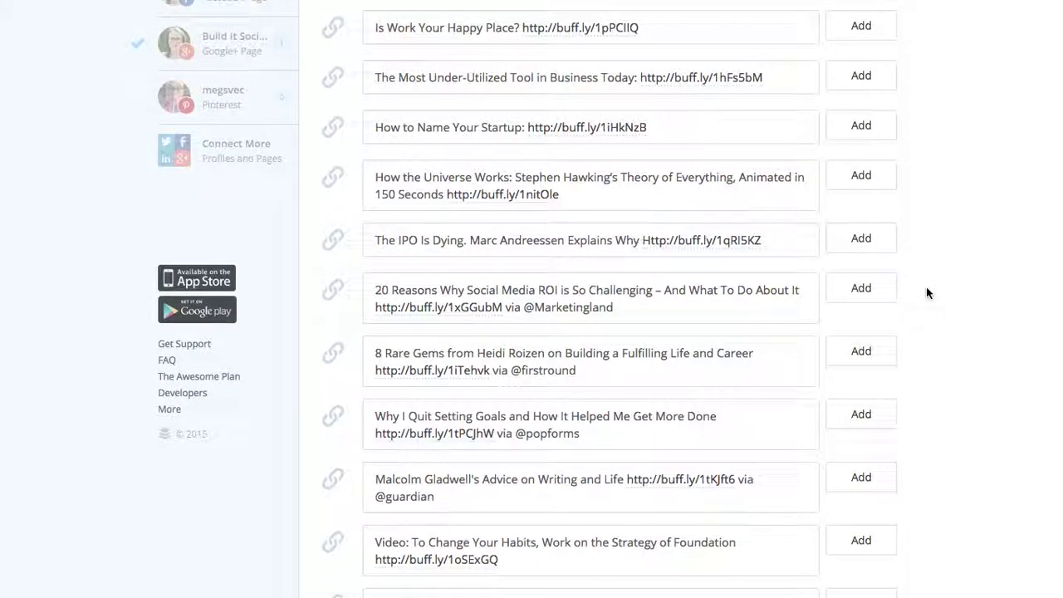
{"action": "scroll", "coordinate": [927, 293], "scroll_direction": "down", "scroll_amount": 1}
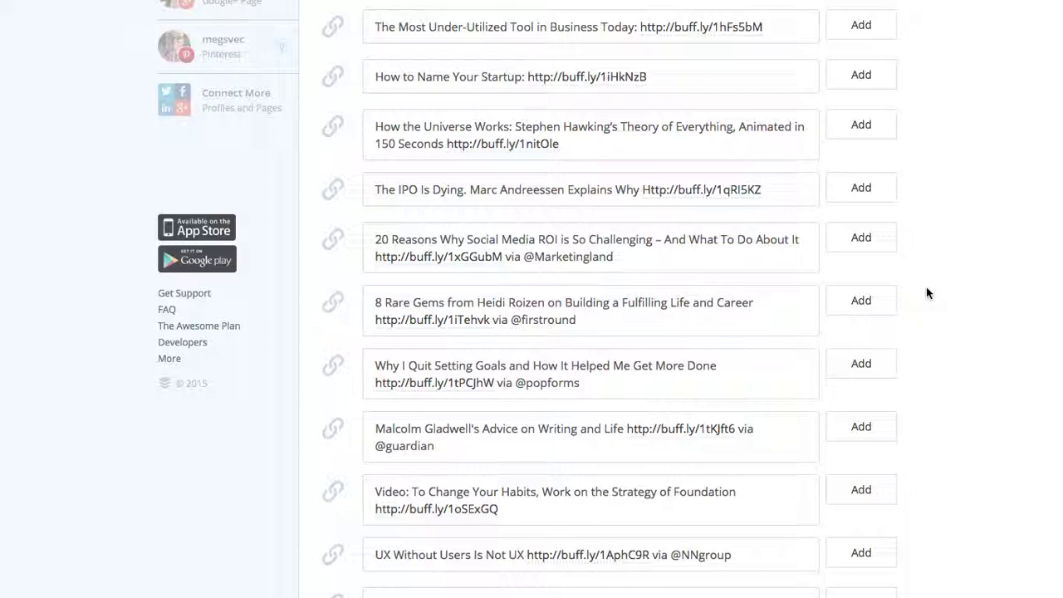
{"action": "scroll", "coordinate": [927, 293], "scroll_direction": "down", "scroll_amount": 1}
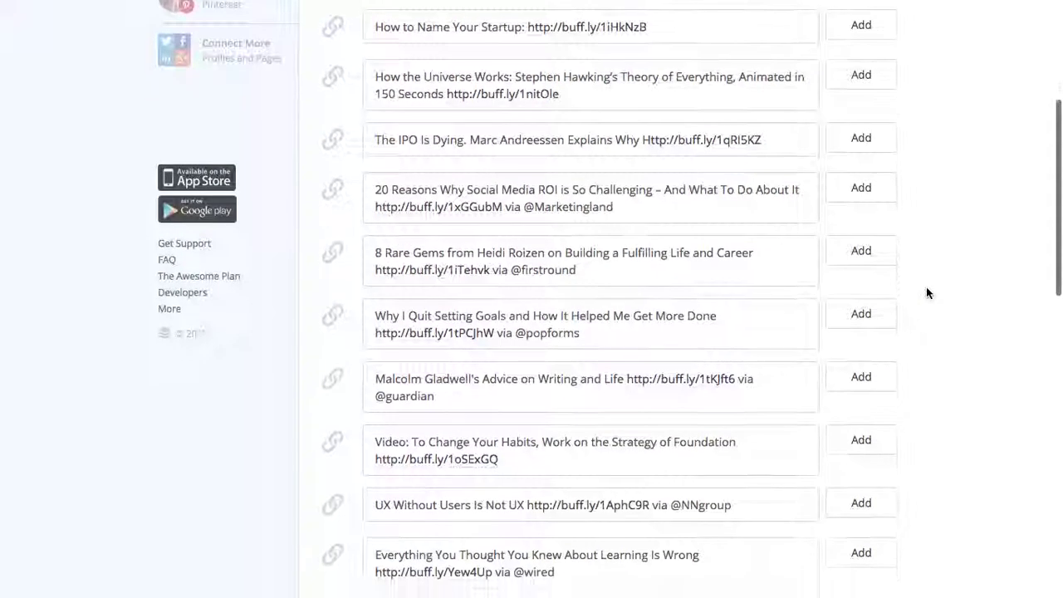
{"action": "scroll", "coordinate": [927, 293], "scroll_direction": "down", "scroll_amount": 1}
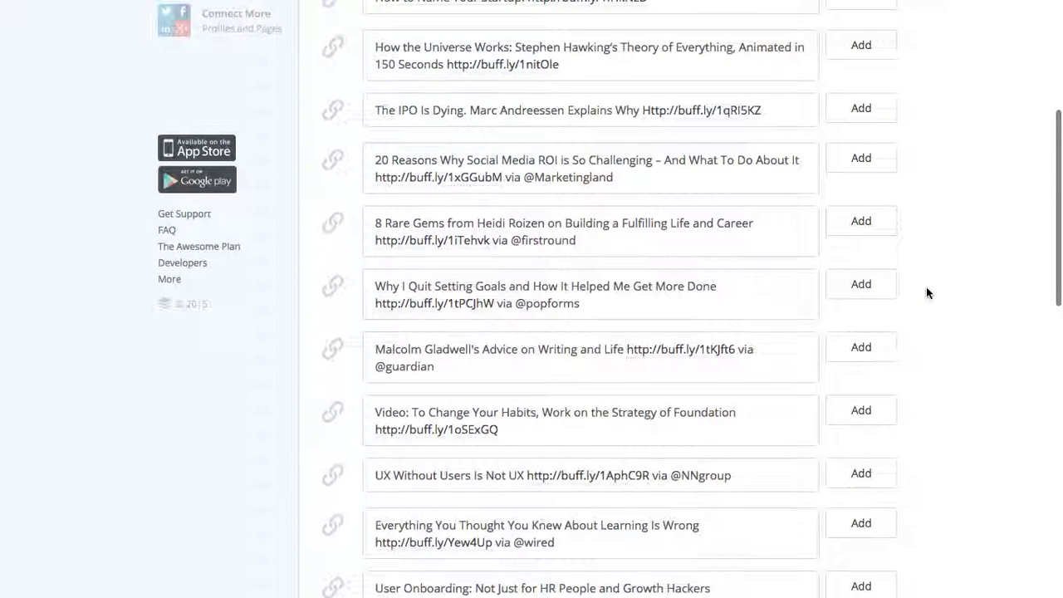
{"action": "scroll", "coordinate": [927, 293], "scroll_direction": "down", "scroll_amount": 1}
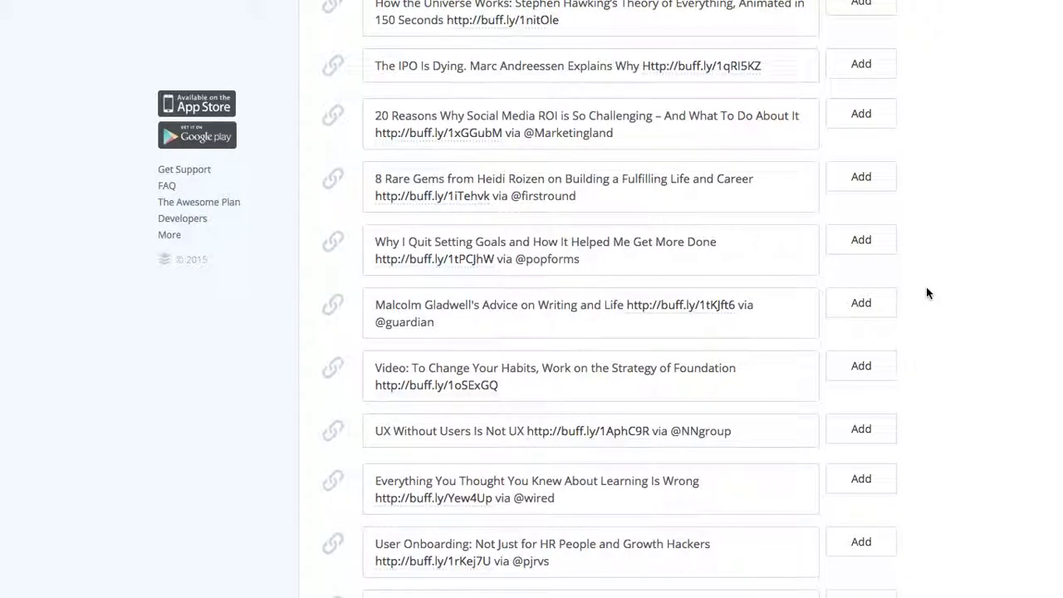
{"action": "scroll", "coordinate": [927, 293], "scroll_direction": "down", "scroll_amount": 2}
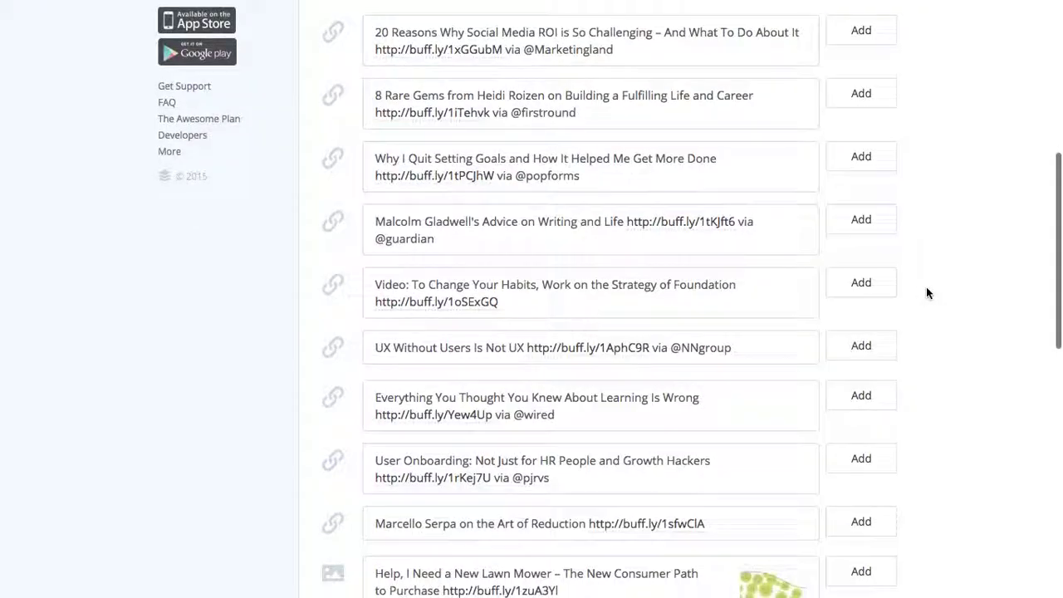
Step: Add the suggestion "Video: To Change Your Habits, Work on the Strategy of Foundation" to the Twitter queue and view it there
{"action": "left_click", "coordinate": [864, 291]}
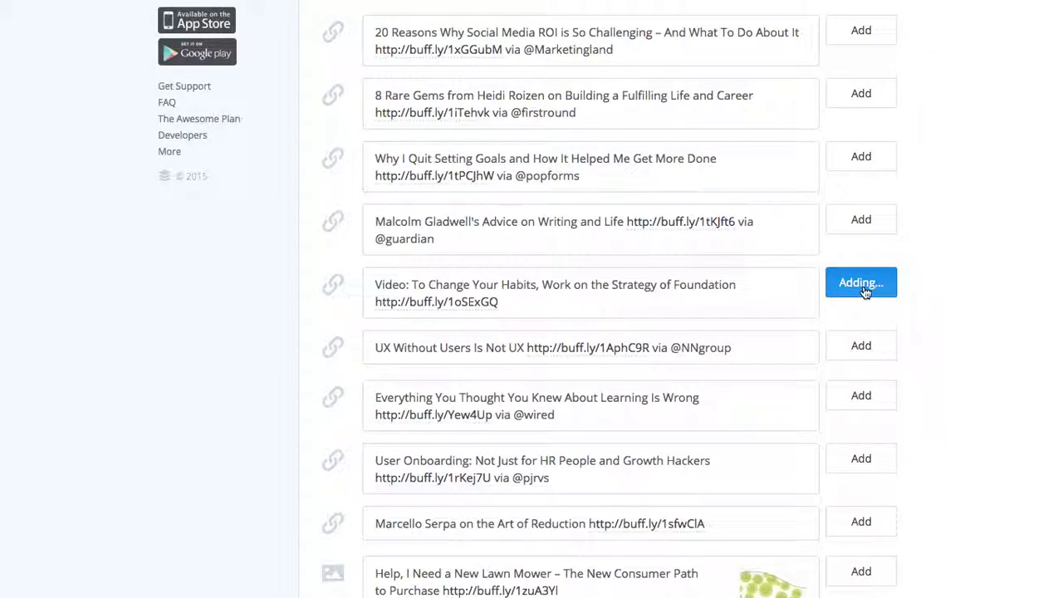
{"action": "scroll", "coordinate": [863, 284], "scroll_direction": "up", "scroll_amount": 10}
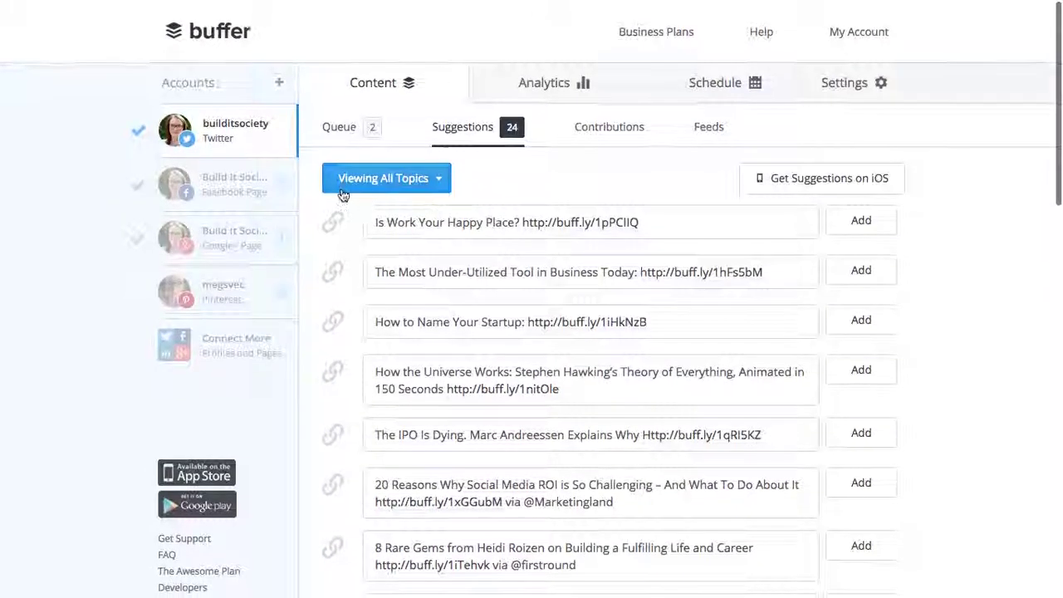
{"action": "left_click", "coordinate": [356, 131]}
{"action": "scroll", "coordinate": [636, 474], "scroll_direction": "down", "scroll_amount": 2}
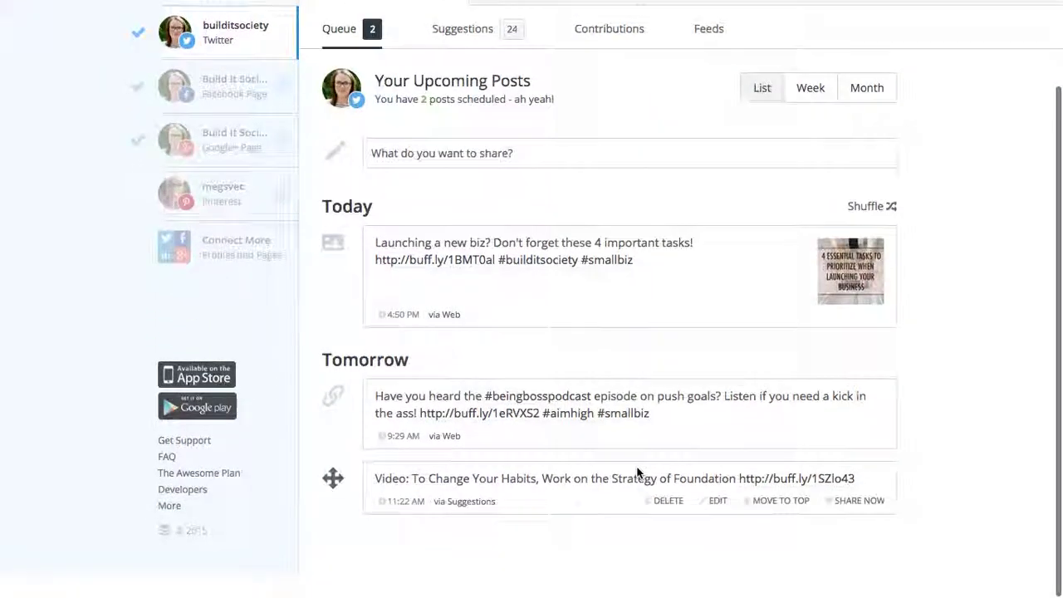
Step: Delete the "Video: To Change Your Habits" post from the Twitter queue
{"action": "left_click", "coordinate": [663, 507]}
{"action": "left_click", "coordinate": [628, 342]}
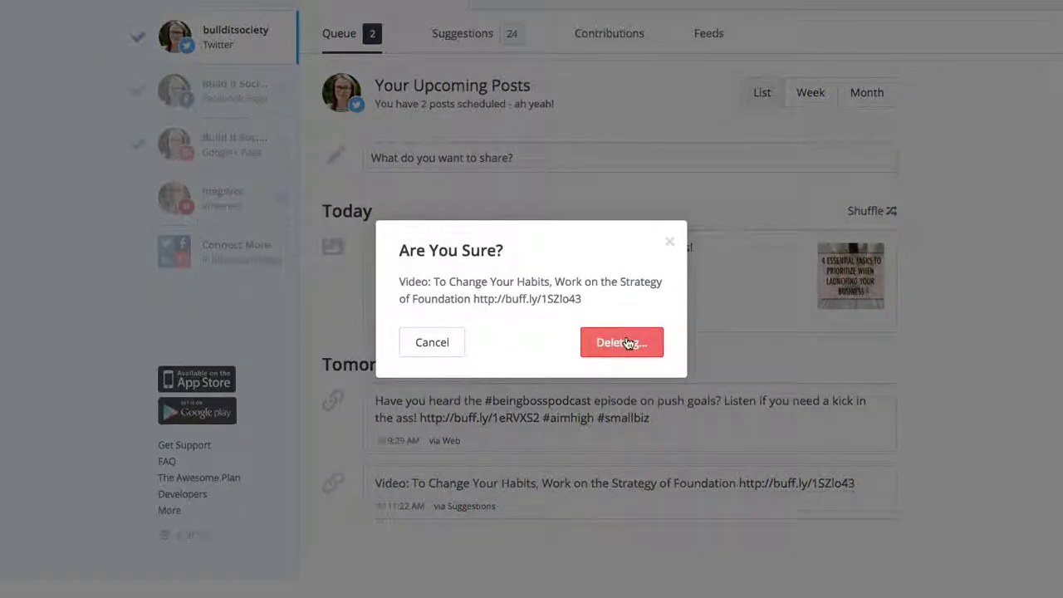
{"action": "scroll", "coordinate": [629, 343], "scroll_direction": "up", "scroll_amount": 2}
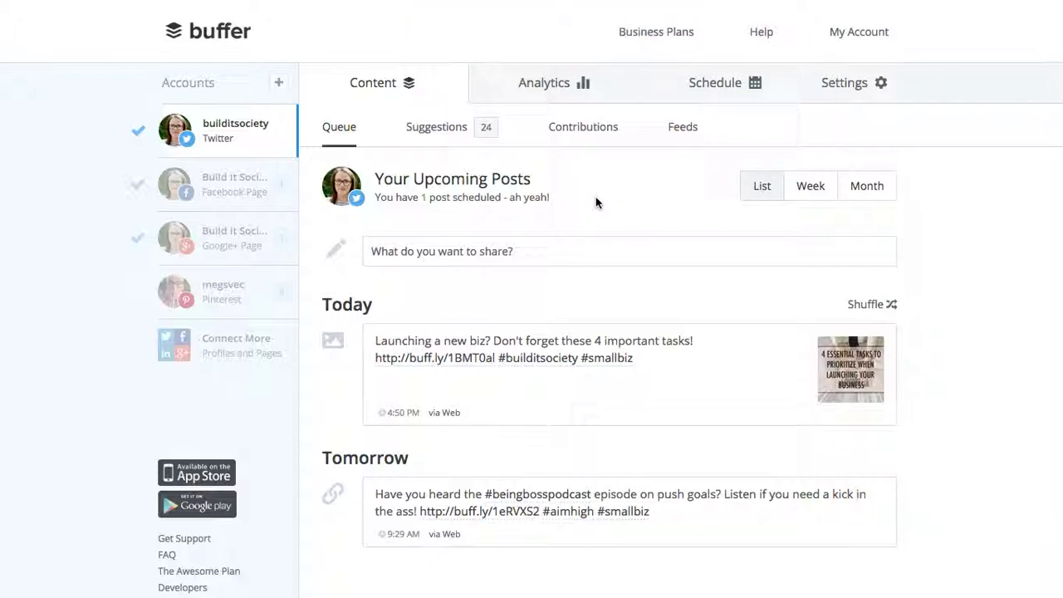
Step: Examine the engagement statistics of all the Twitter account's recent posts, including retweets, favorites, mentions, clicks and potential reach
{"action": "left_click", "coordinate": [547, 91]}
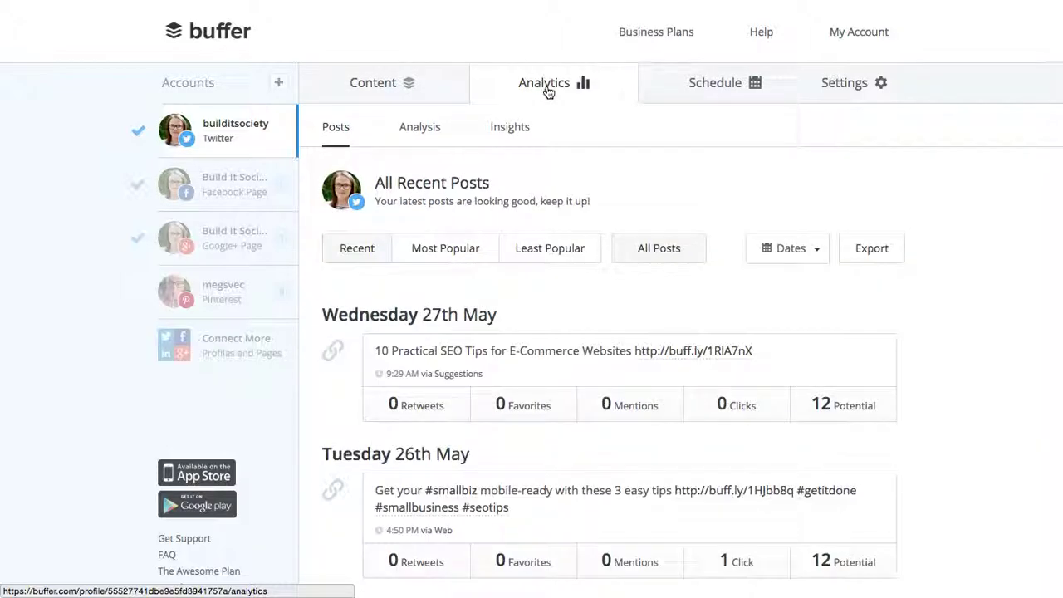
{"action": "scroll", "coordinate": [930, 366], "scroll_direction": "down", "scroll_amount": 2}
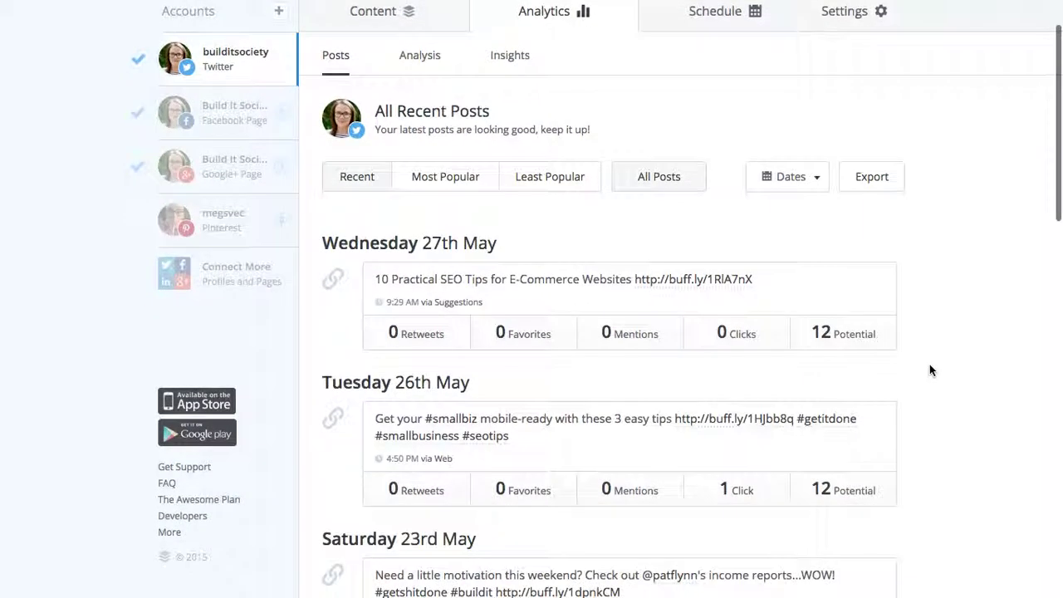
{"action": "scroll", "coordinate": [930, 367], "scroll_direction": "down", "scroll_amount": 2}
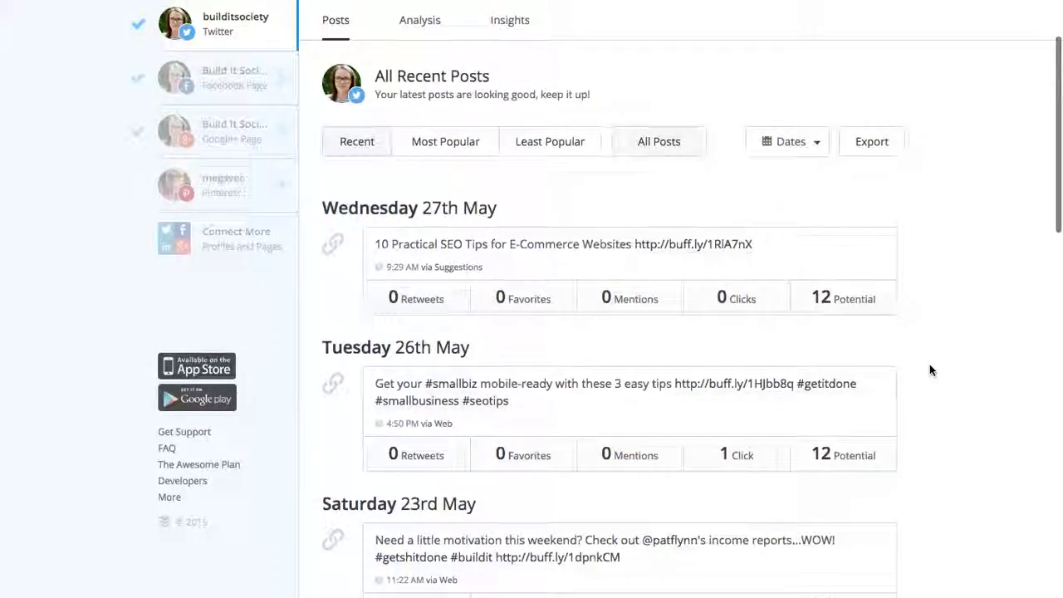
{"action": "scroll", "coordinate": [930, 370], "scroll_direction": "down", "scroll_amount": 5}
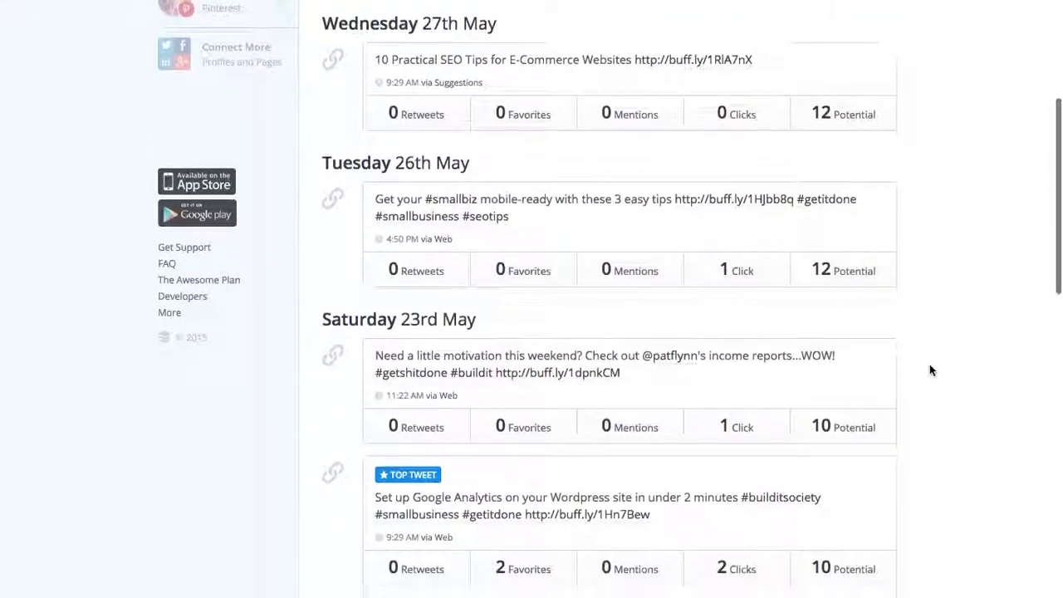
{"action": "scroll", "coordinate": [930, 367], "scroll_direction": "down", "scroll_amount": 2}
{"action": "scroll", "coordinate": [929, 367], "scroll_direction": "down", "scroll_amount": 4}
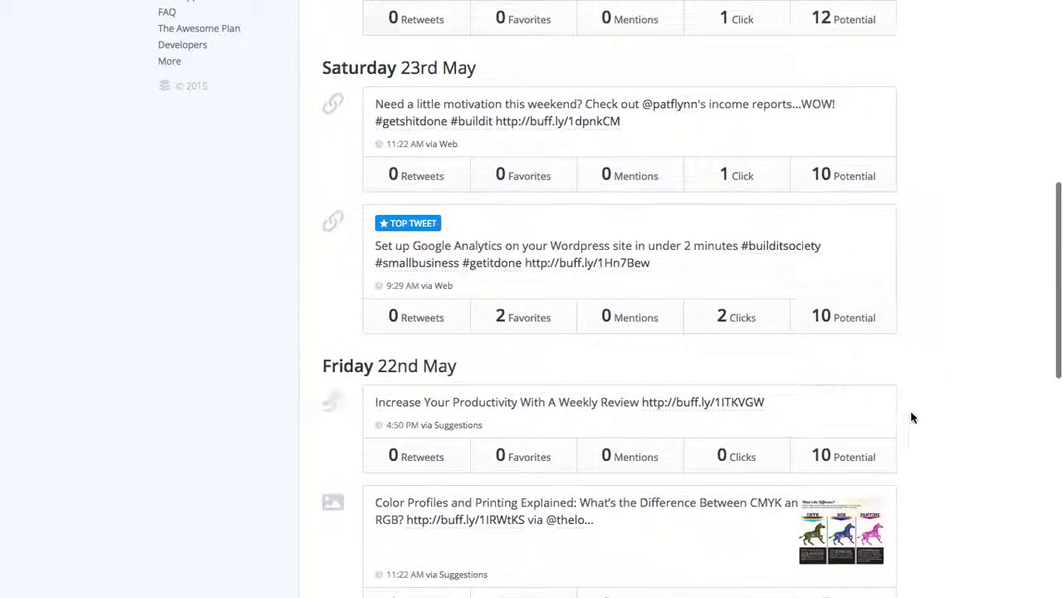
{"action": "scroll", "coordinate": [911, 418], "scroll_direction": "down", "scroll_amount": 5}
{"action": "scroll", "coordinate": [910, 418], "scroll_direction": "down", "scroll_amount": 10}
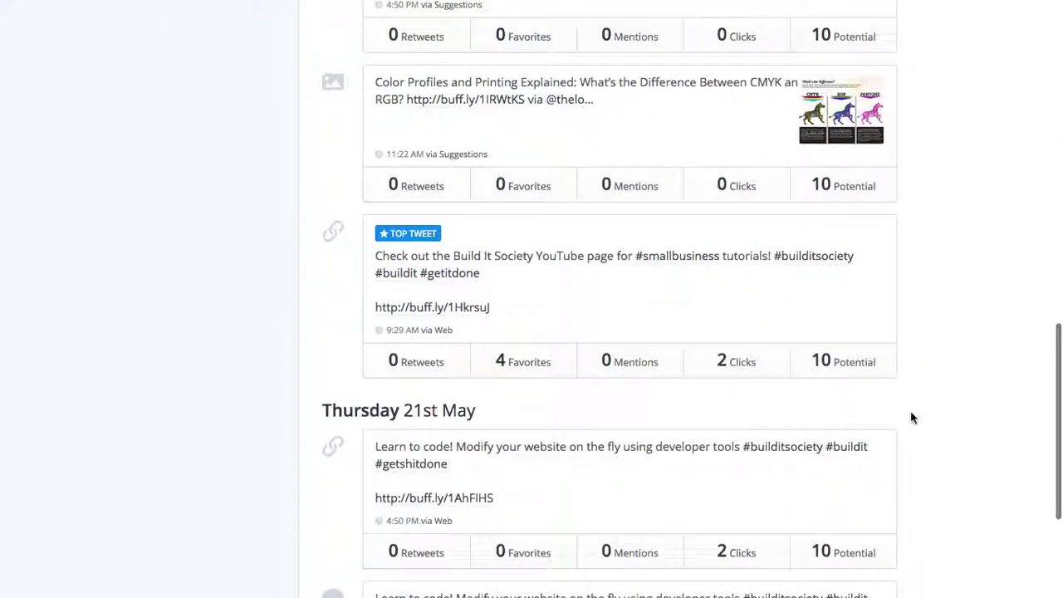
{"action": "scroll", "coordinate": [911, 417], "scroll_direction": "down", "scroll_amount": 1}
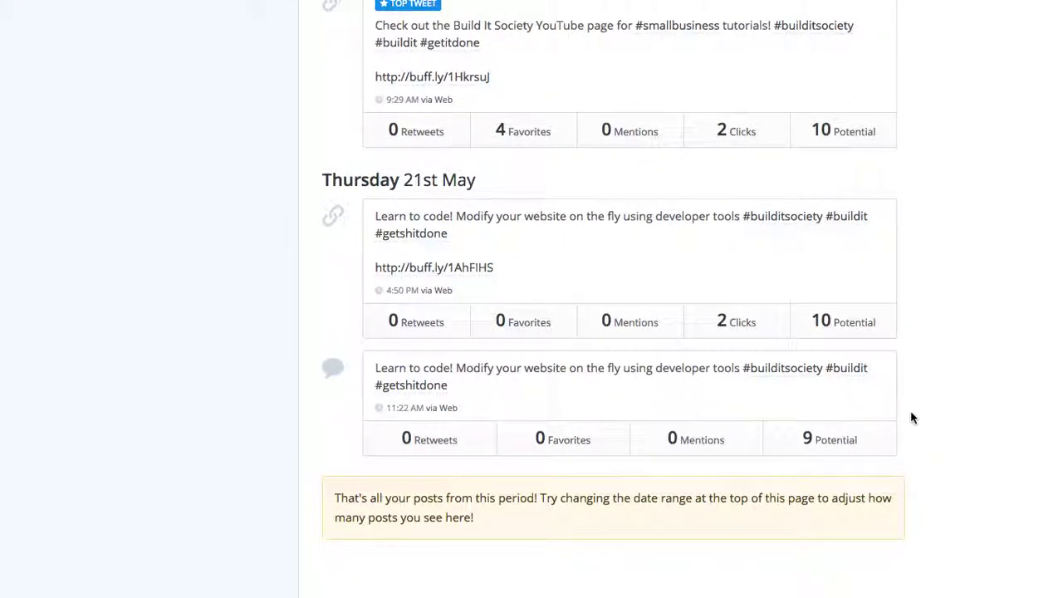
{"action": "scroll", "coordinate": [911, 417], "scroll_direction": "up", "scroll_amount": 2}
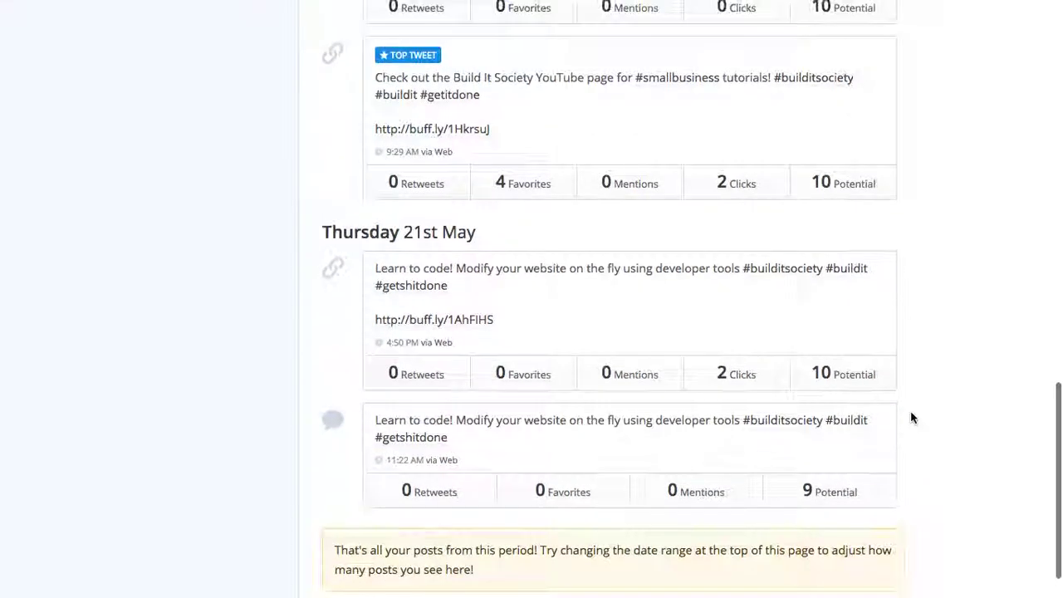
{"action": "scroll", "coordinate": [911, 417], "scroll_direction": "up", "scroll_amount": 2}
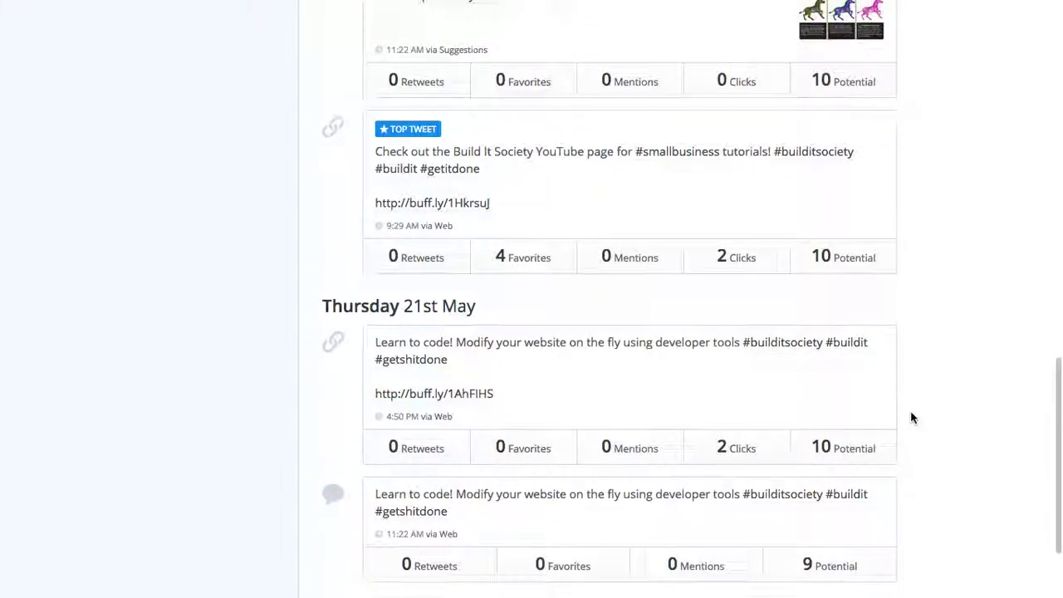
{"action": "scroll", "coordinate": [911, 418], "scroll_direction": "up", "scroll_amount": 8}
{"action": "scroll", "coordinate": [910, 418], "scroll_direction": "up", "scroll_amount": 9}
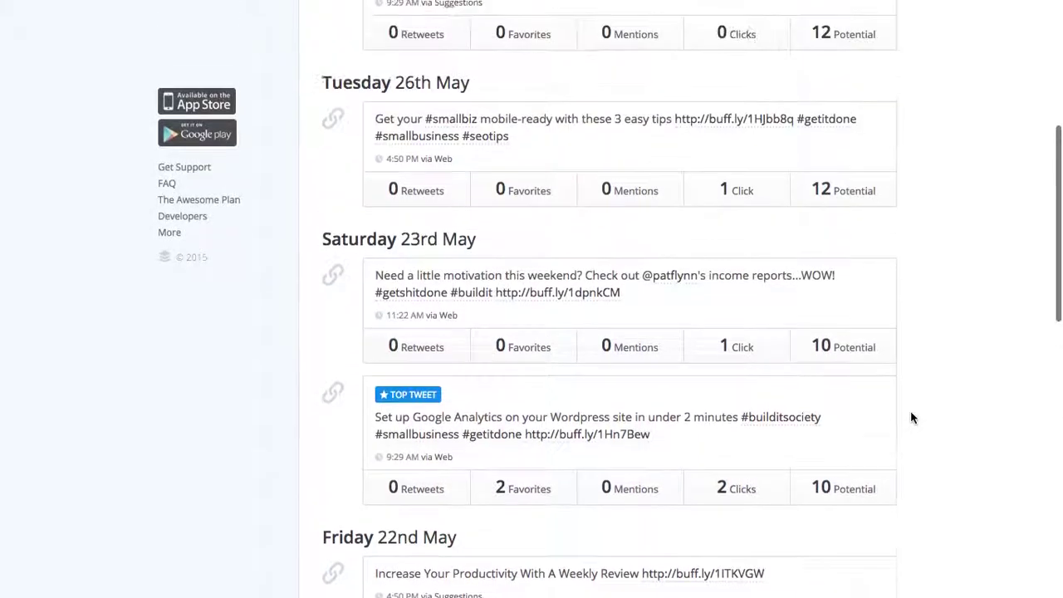
{"action": "scroll", "coordinate": [911, 417], "scroll_direction": "up", "scroll_amount": 6}
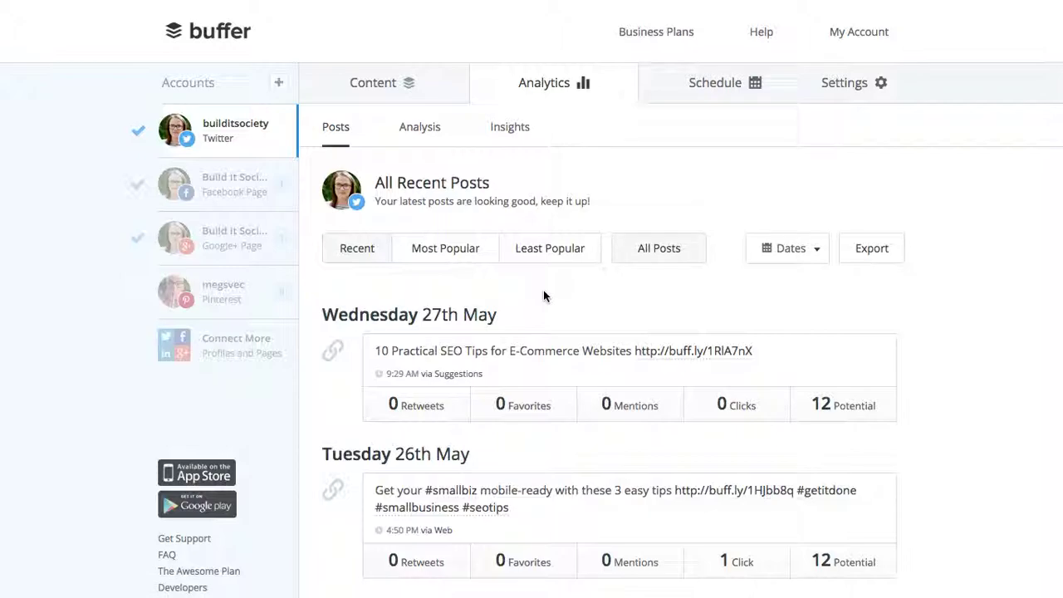
Step: View the Facebook page's recent post analytics and its queue of upcoming posts
{"action": "left_click", "coordinate": [220, 184]}
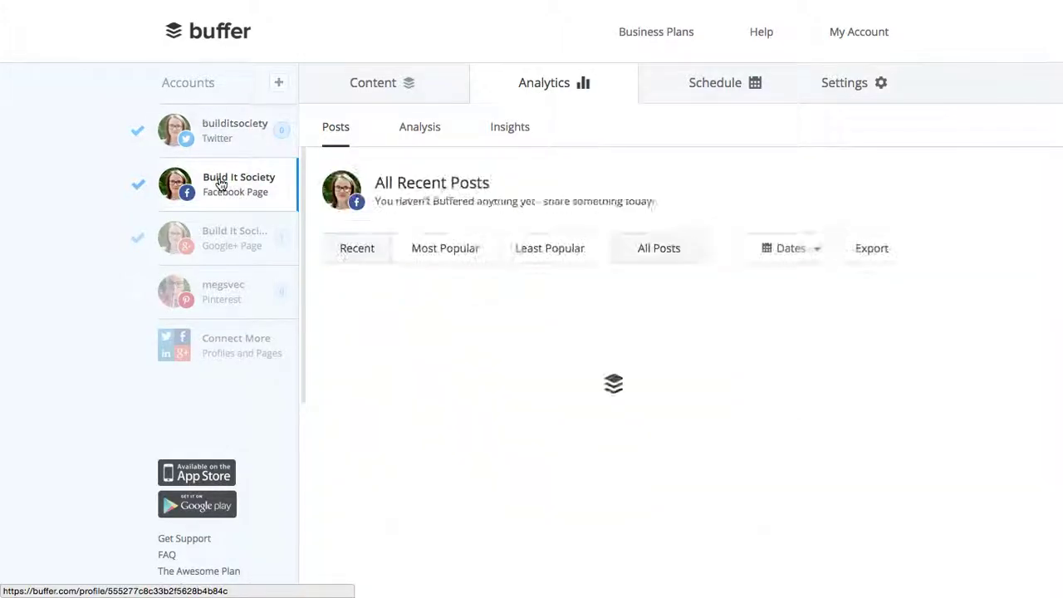
{"action": "left_click", "coordinate": [342, 93]}
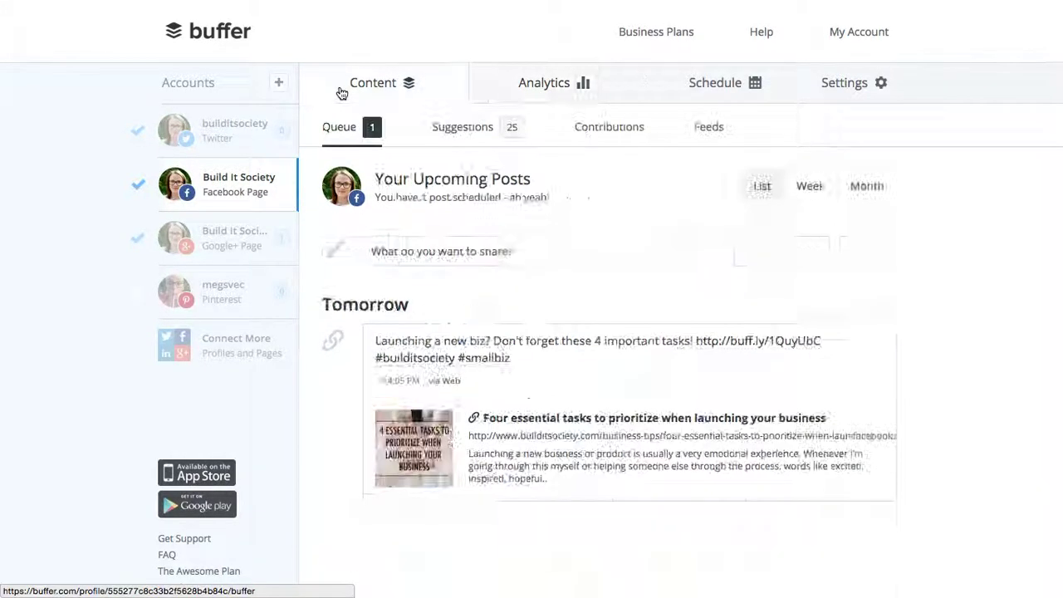